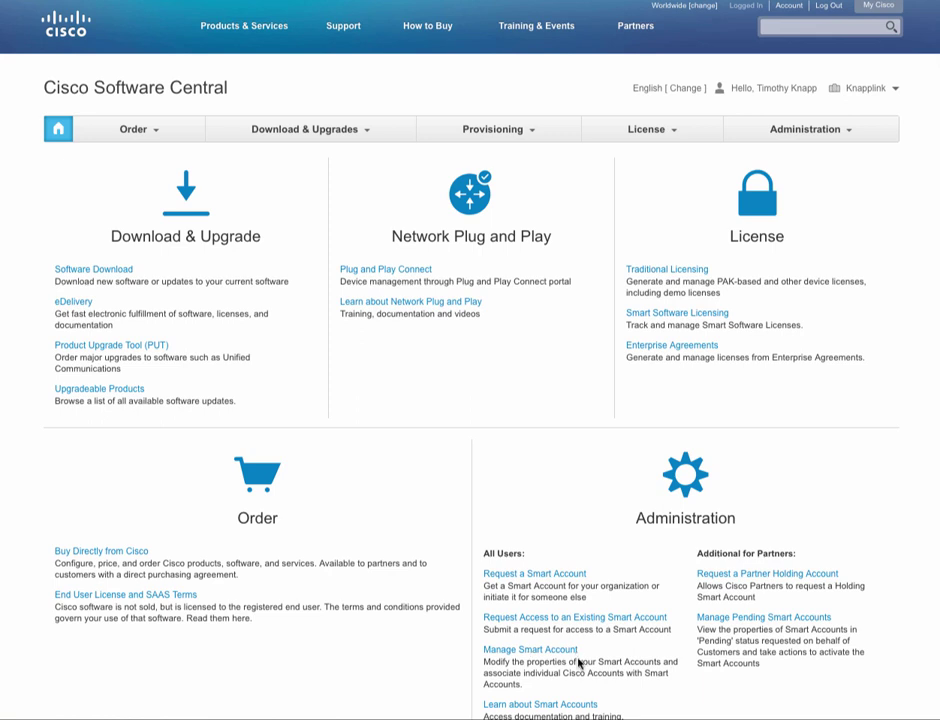
In the Smart Account management area, create a virtual account named Santa Cruz with public commerce access
click(553, 652)
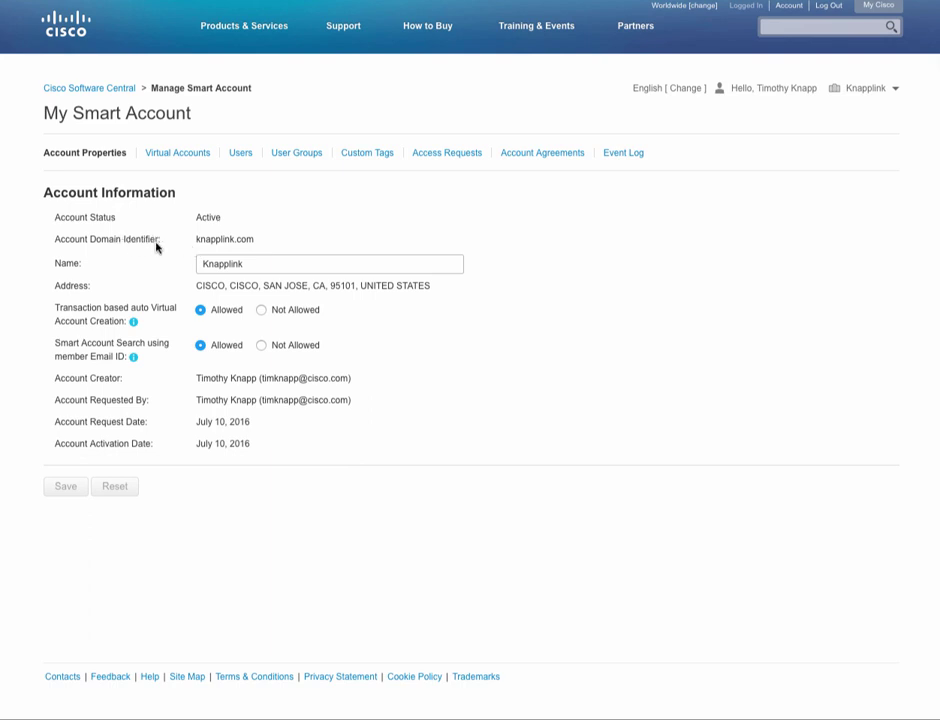
click(174, 158)
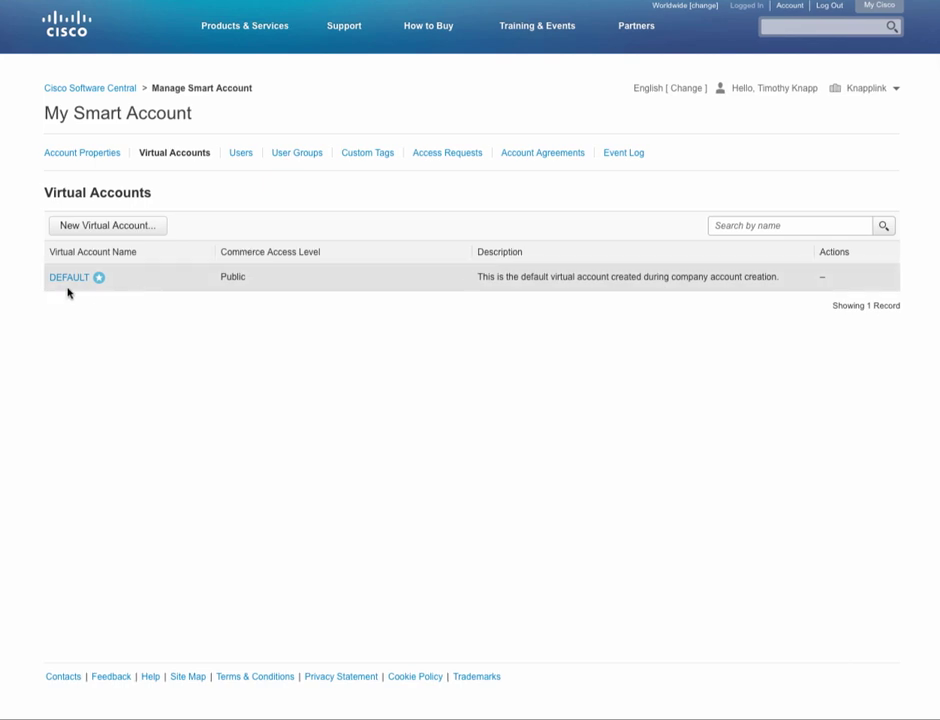
click(148, 226)
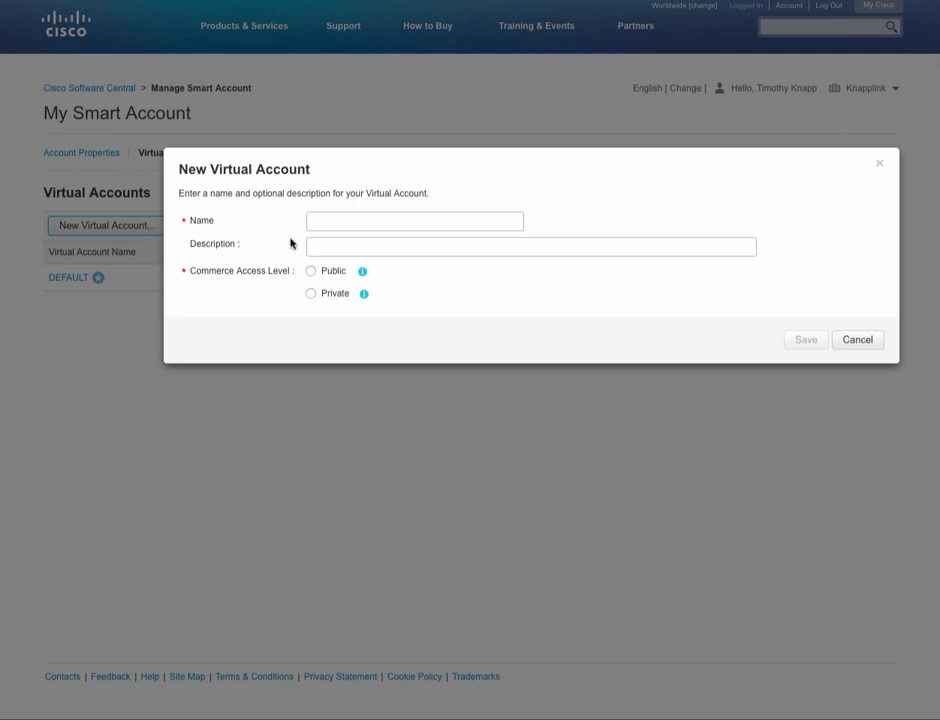
click(328, 218)
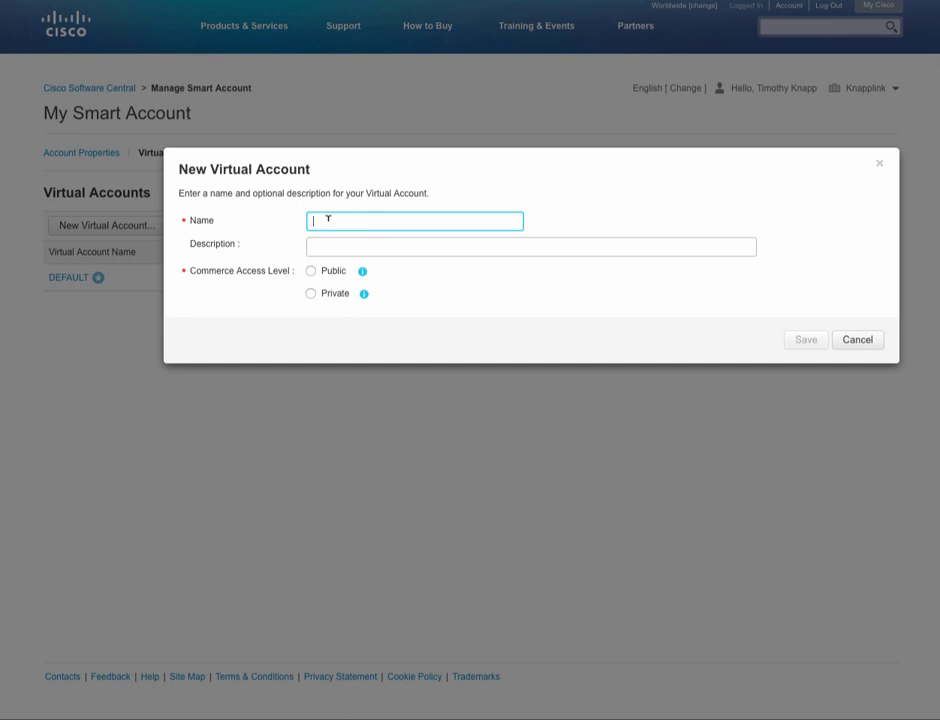
text(Santa Cruz)
click(311, 271)
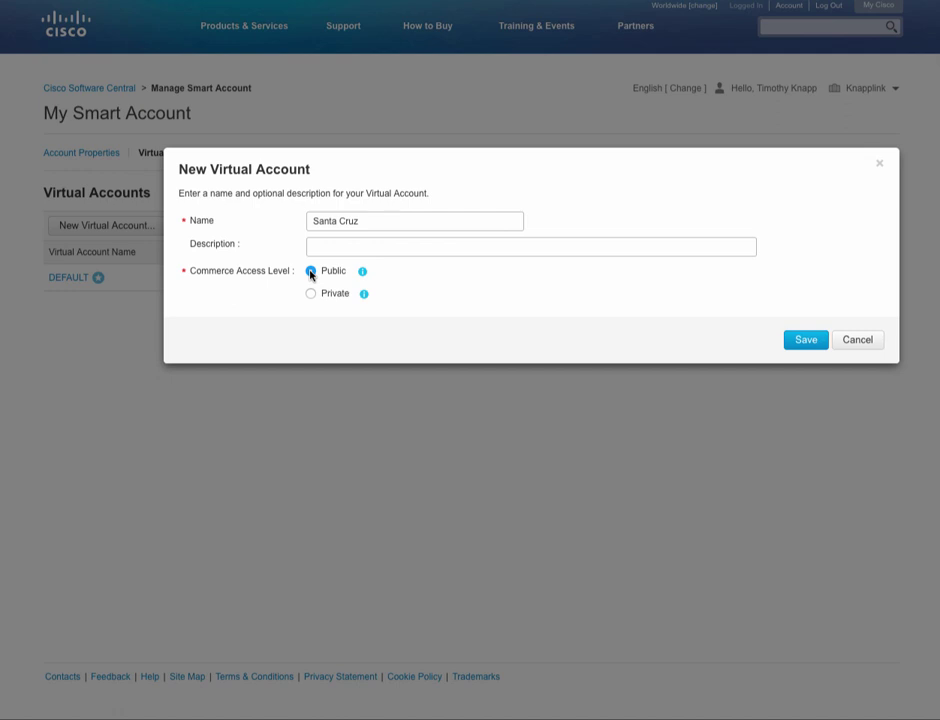
click(814, 345)
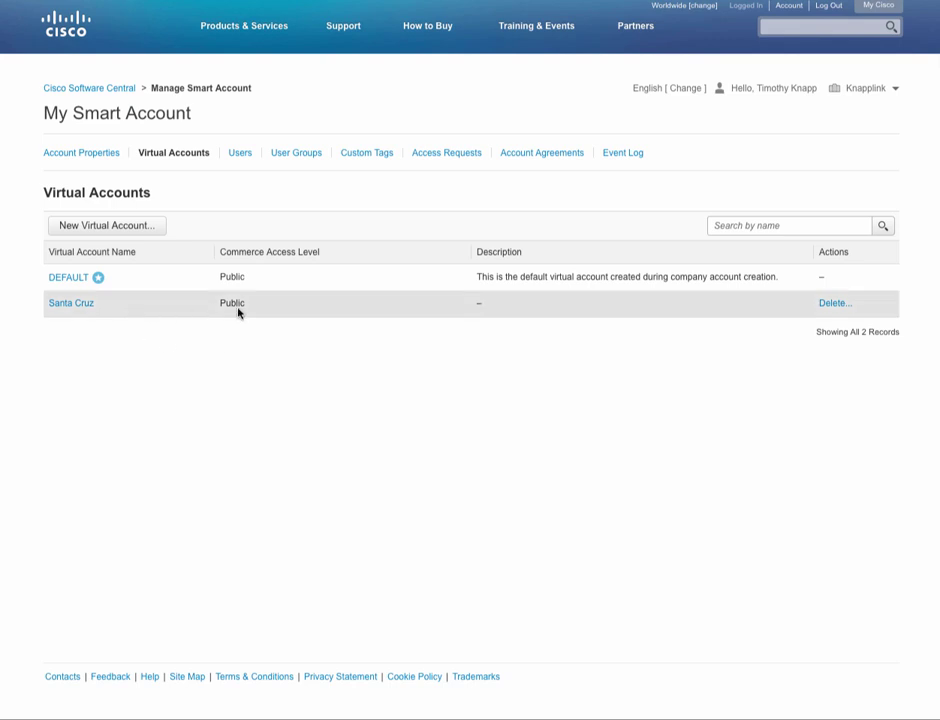
Create another virtual account named Monterey with its commerce access level set to Public
click(158, 228)
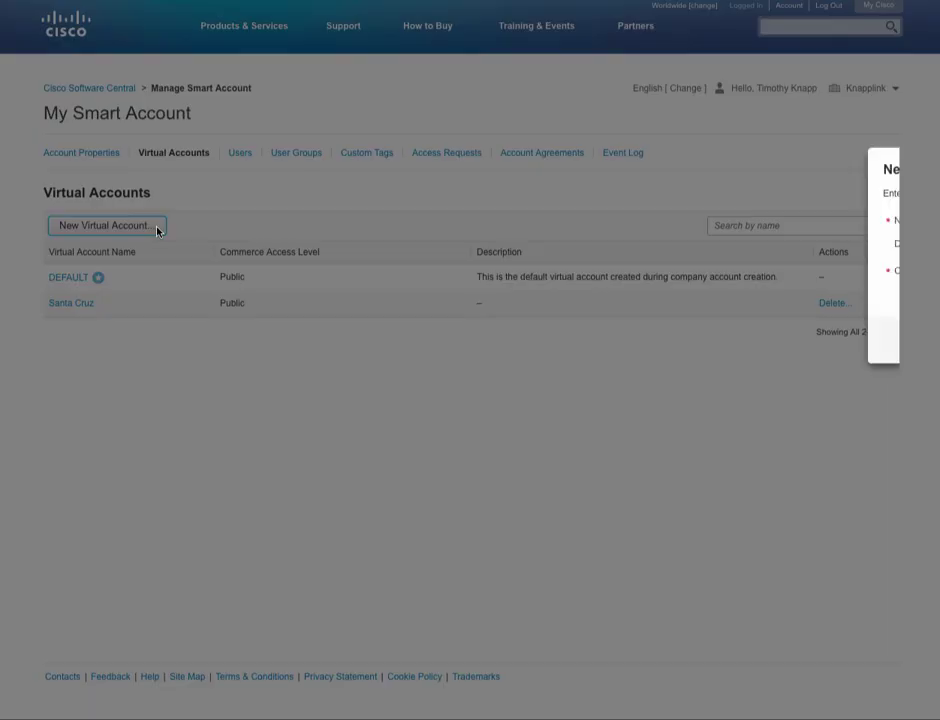
click(337, 220)
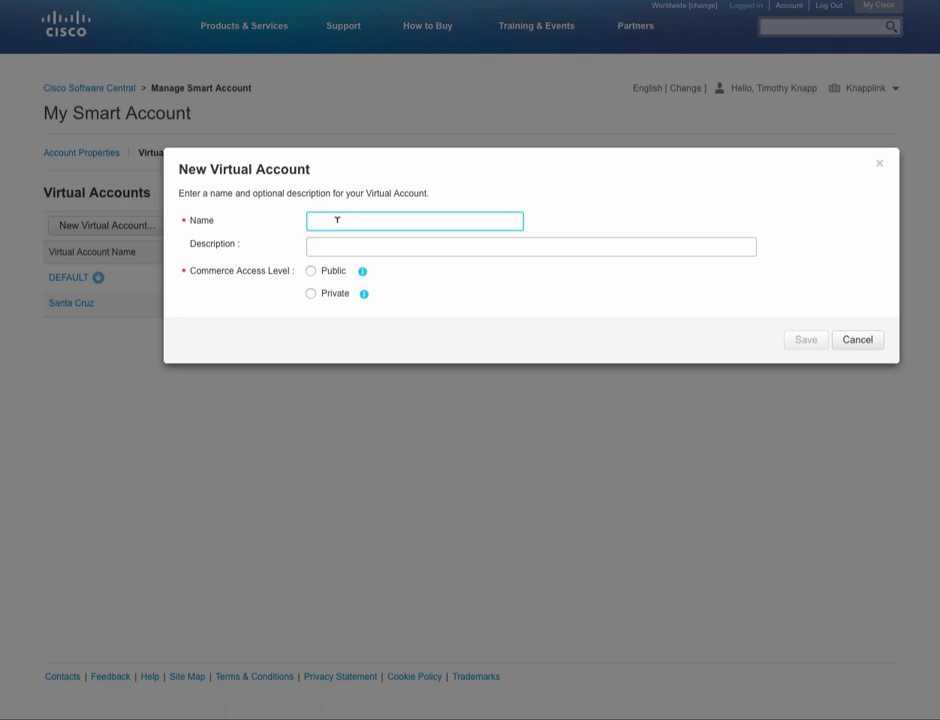
text(Monterey)
click(311, 272)
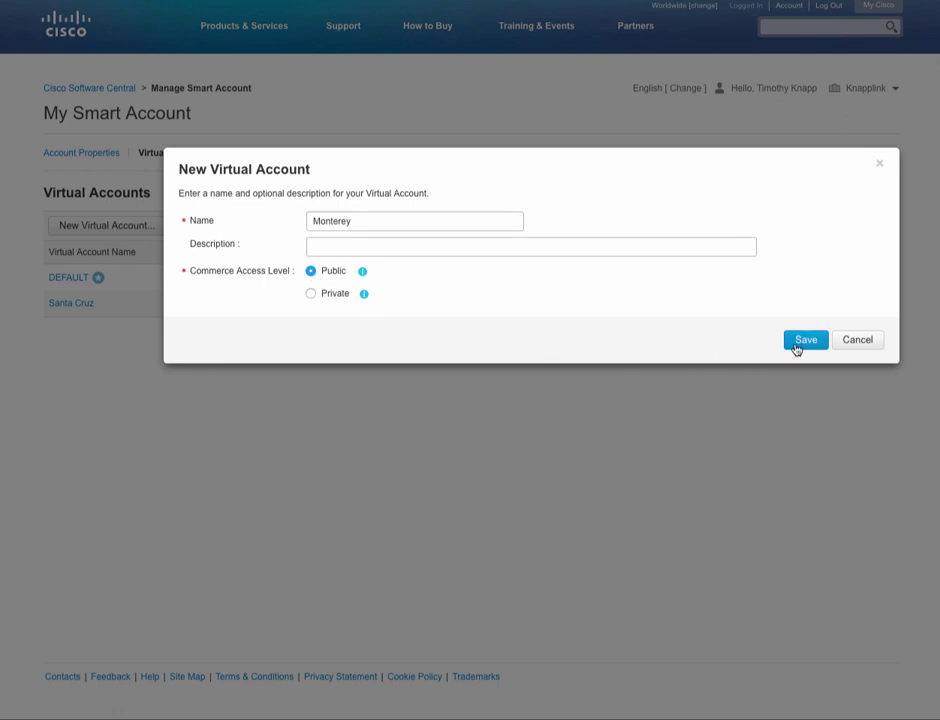
click(797, 345)
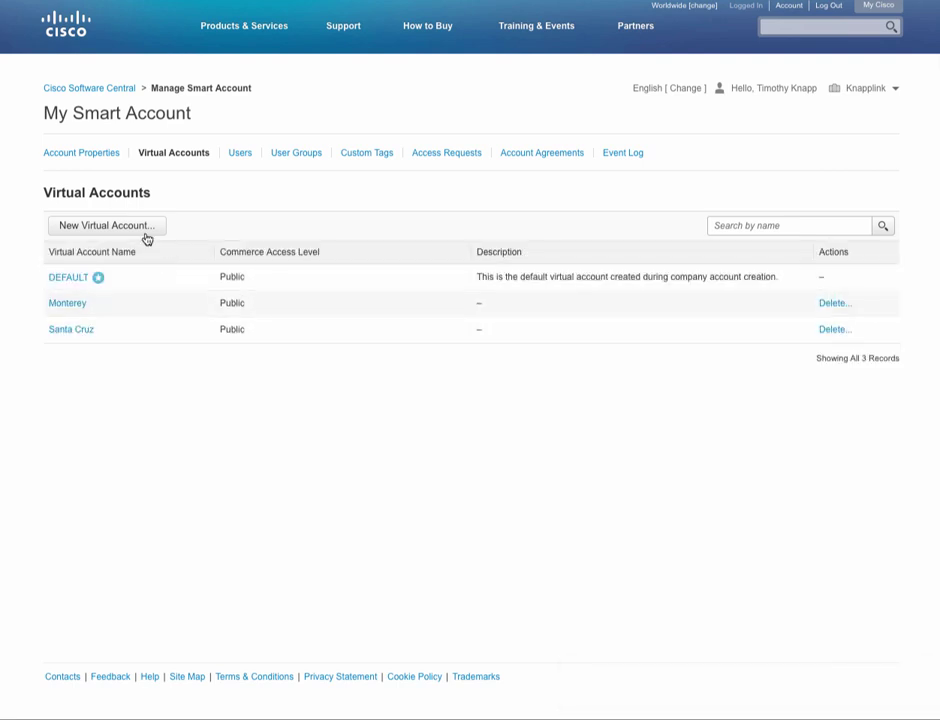
Add a third virtual account named San Jose with public commerce access
click(146, 231)
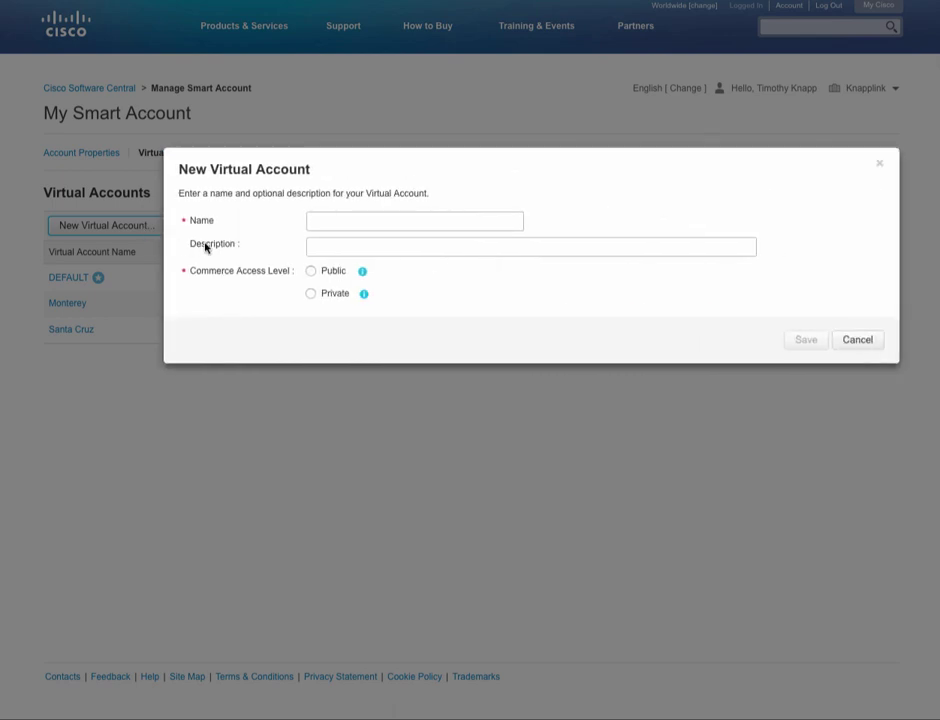
click(317, 220)
text(San Jose)
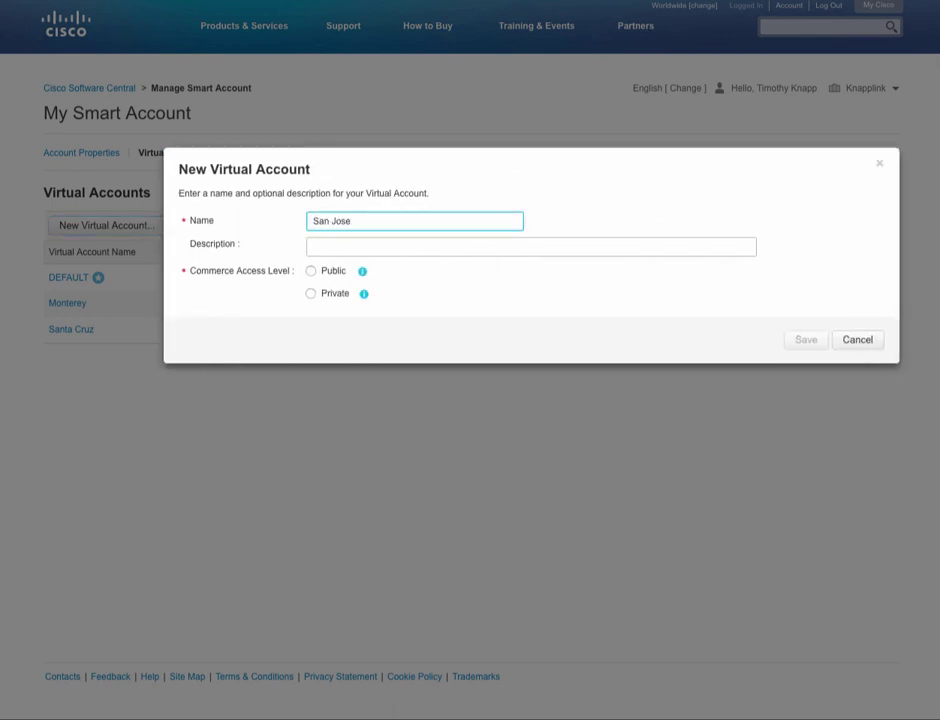
click(311, 272)
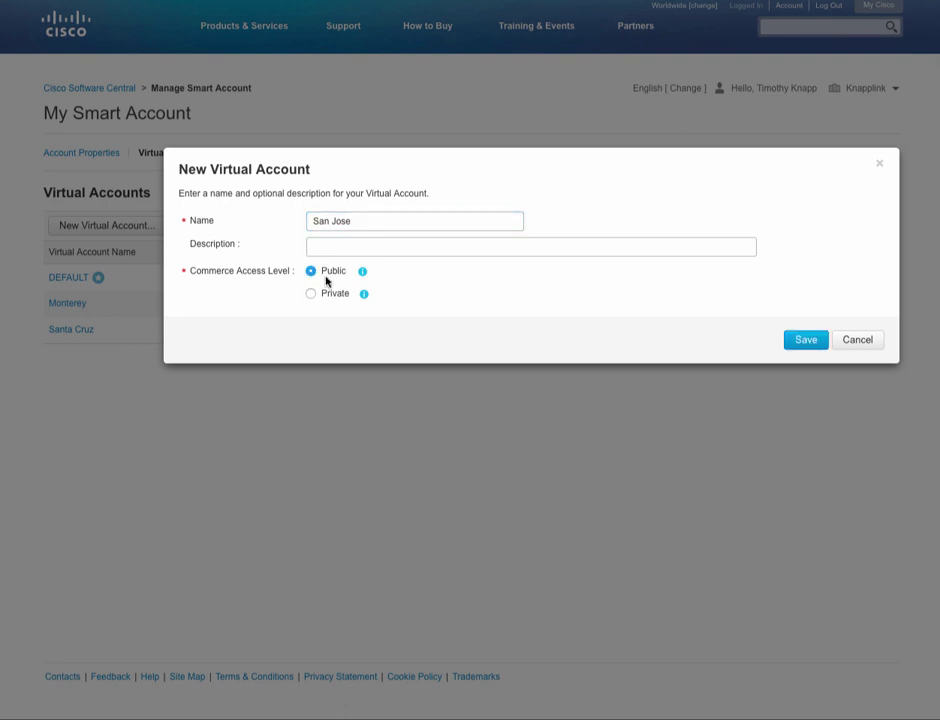
click(804, 341)
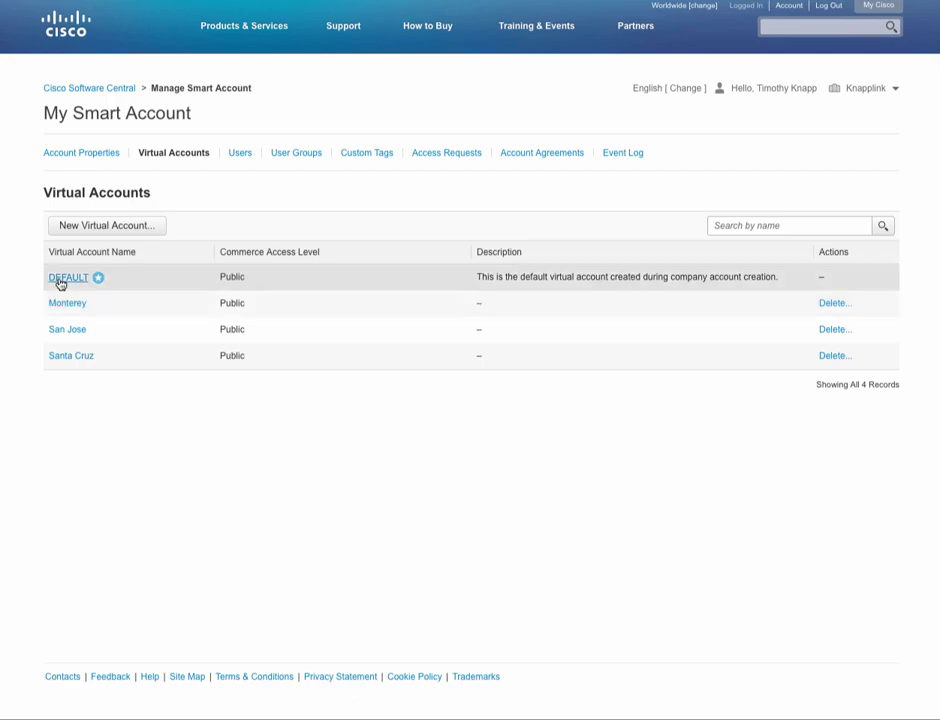
Go to the DEFAULT virtual account's Smart Licenses and list its licenses with the advanced view turned off
click(60, 279)
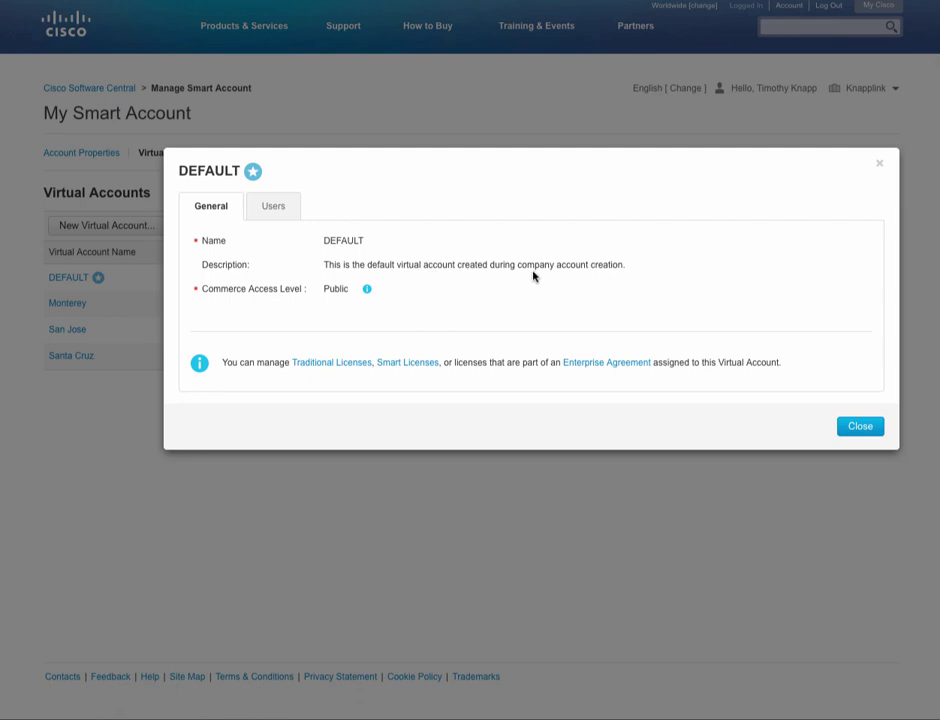
click(418, 366)
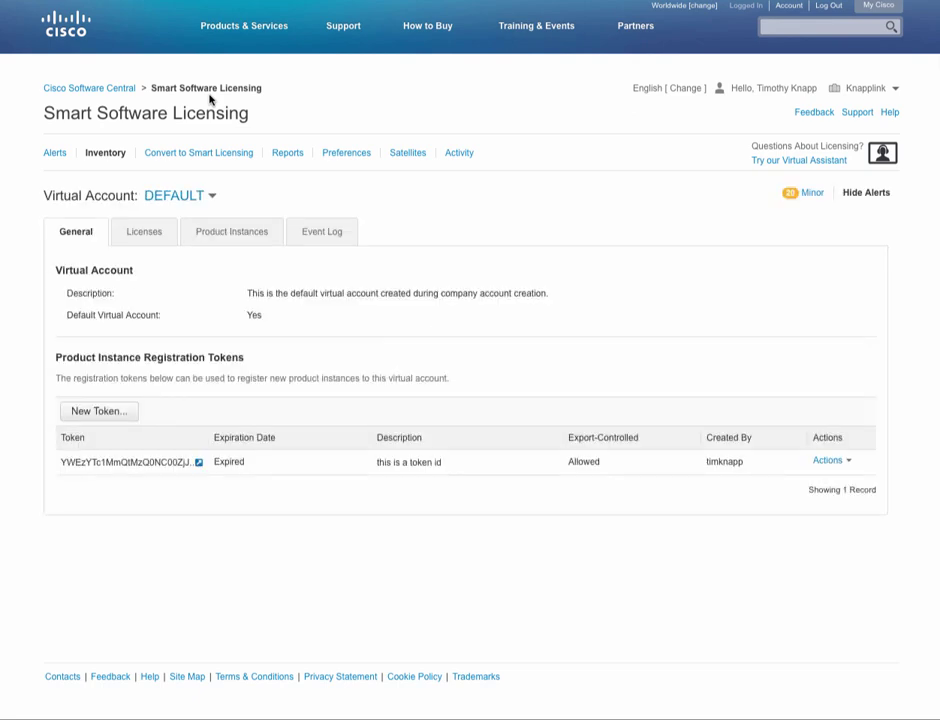
click(208, 199)
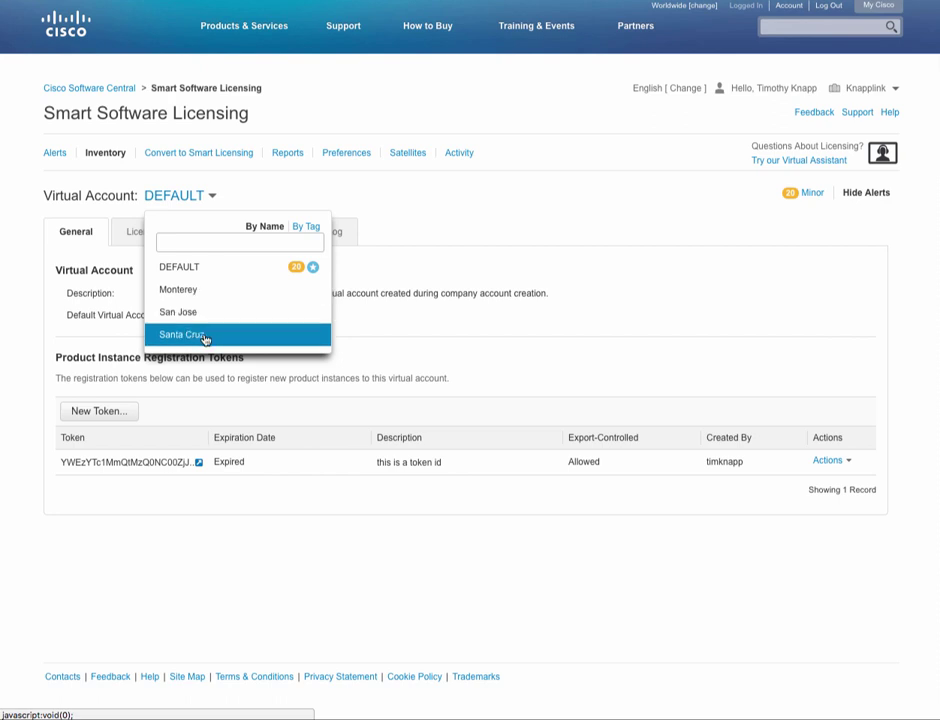
click(121, 214)
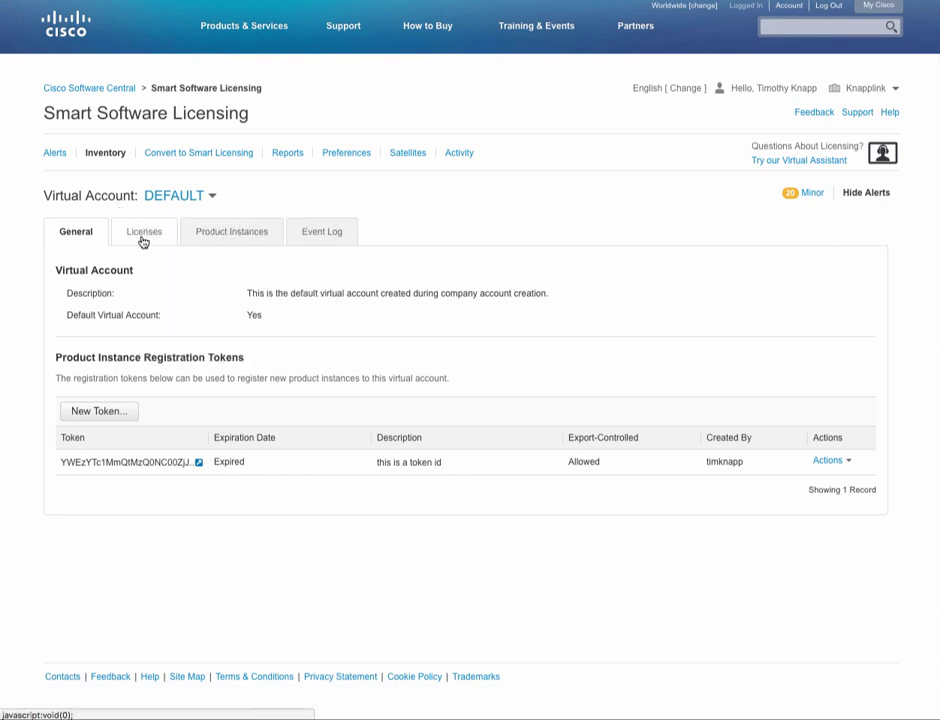
click(143, 240)
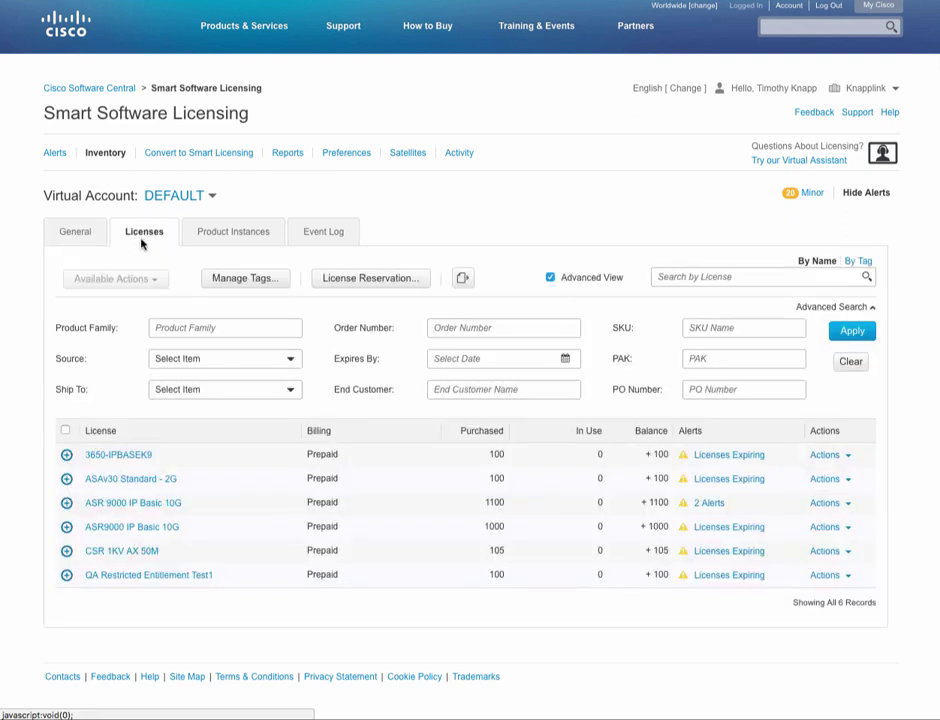
click(550, 278)
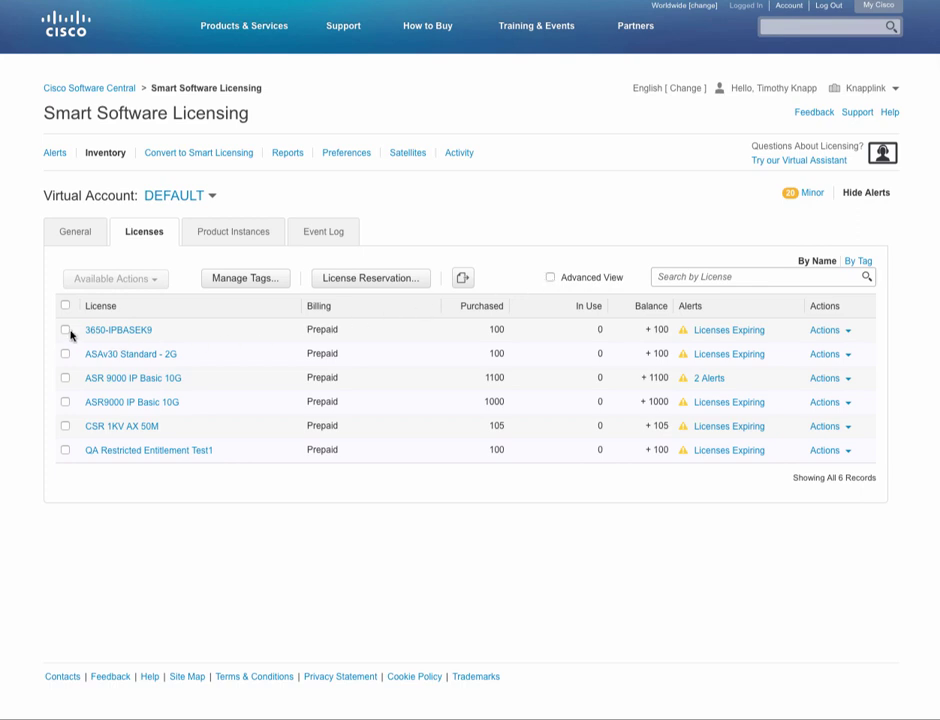
Start a transfer of the 3650-IPBASEK9 and ASAv30 Standard - 2G licenses from DEFAULT to the Monterey virtual account
click(65, 330)
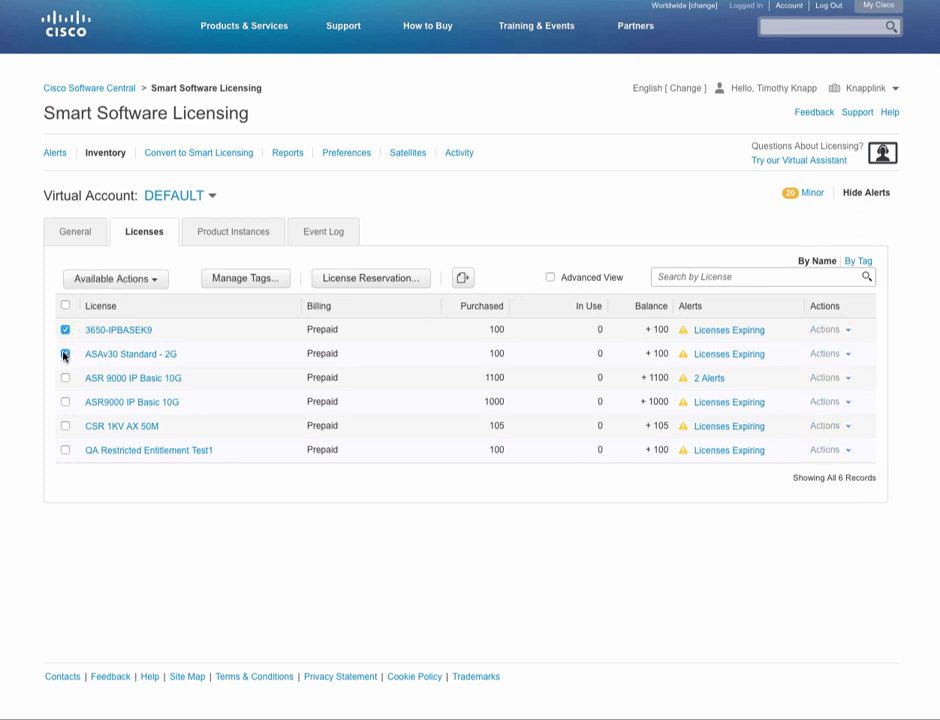
click(160, 283)
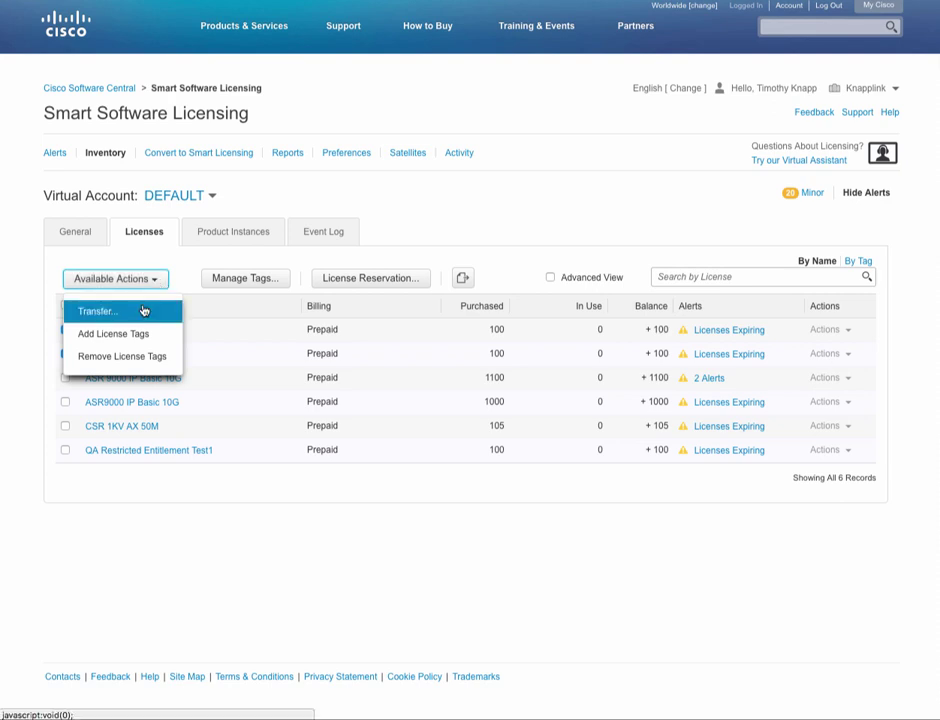
click(143, 310)
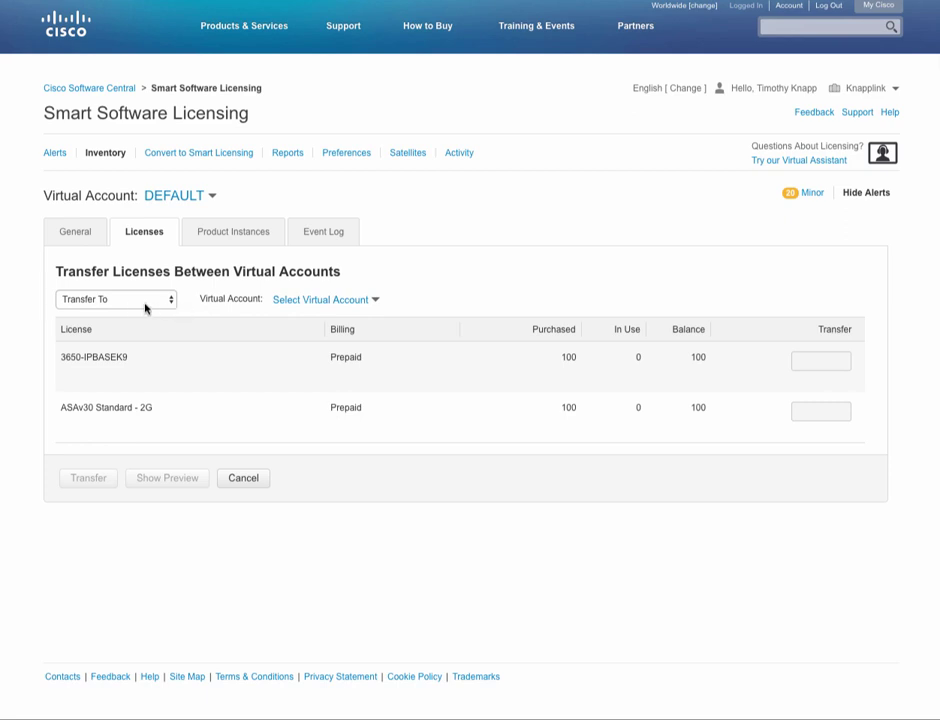
click(313, 303)
click(310, 371)
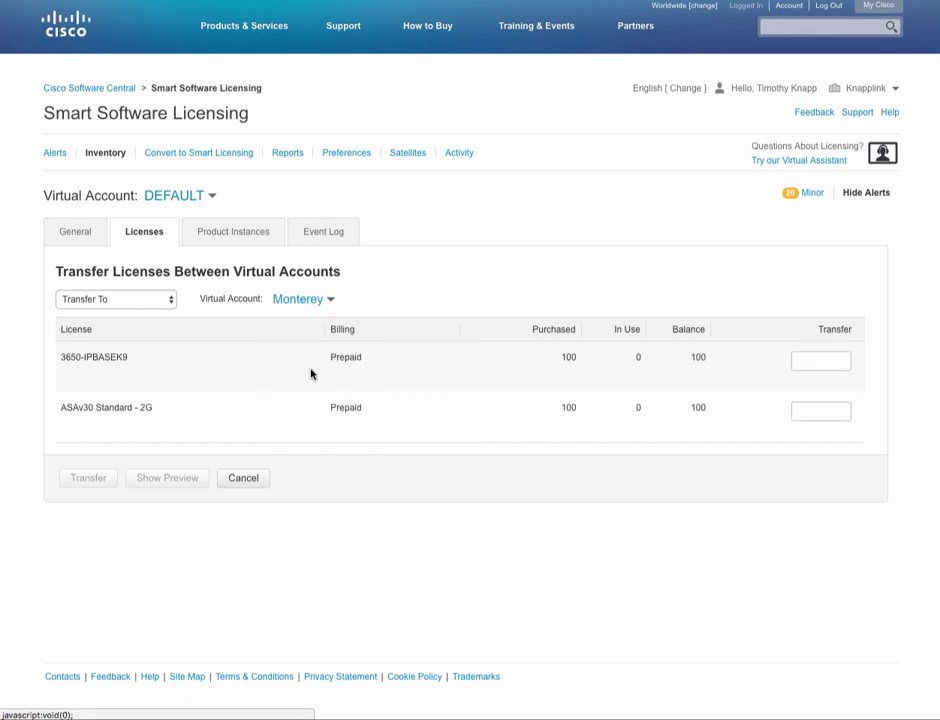
Set the quantity to 50 for both 3650-IPBASEK9 and ASAv30 Standard - 2G and complete the transfer to Monterey
click(805, 361)
text(50)
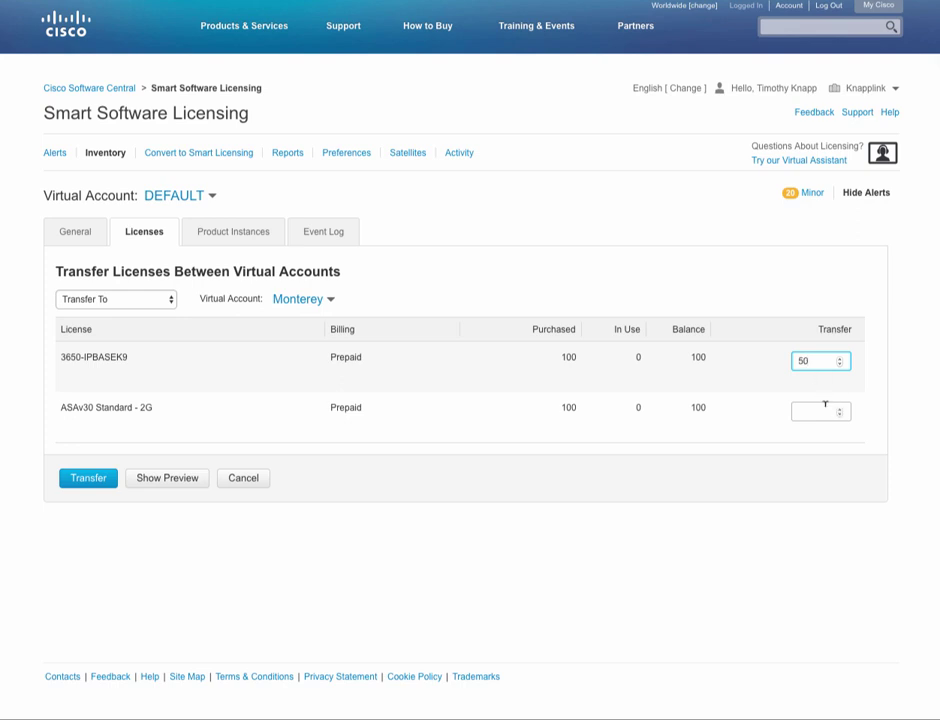
click(821, 410)
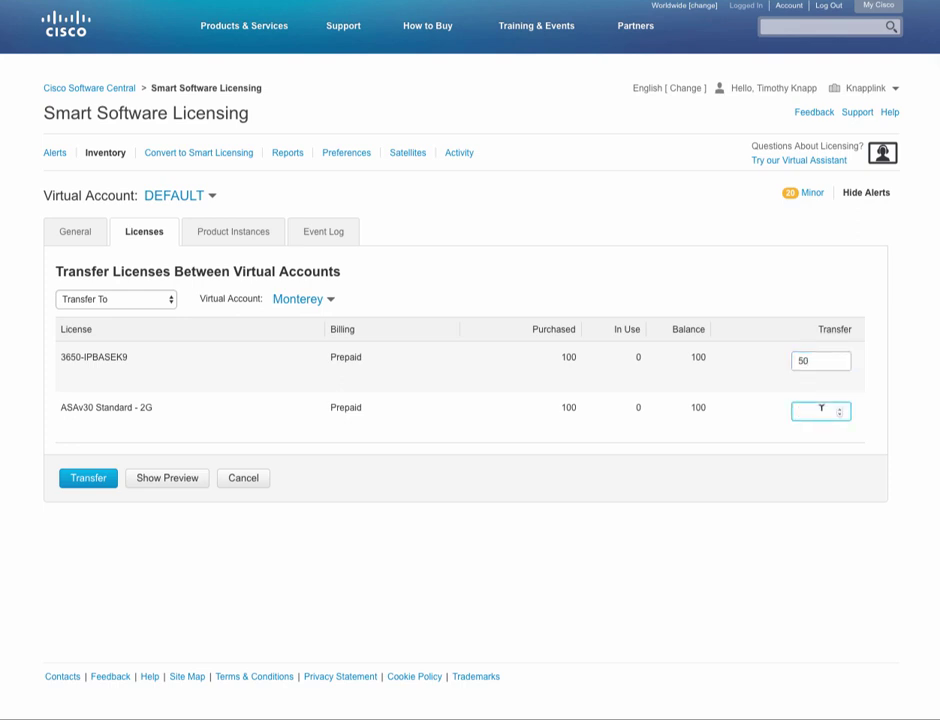
text(50)
click(96, 482)
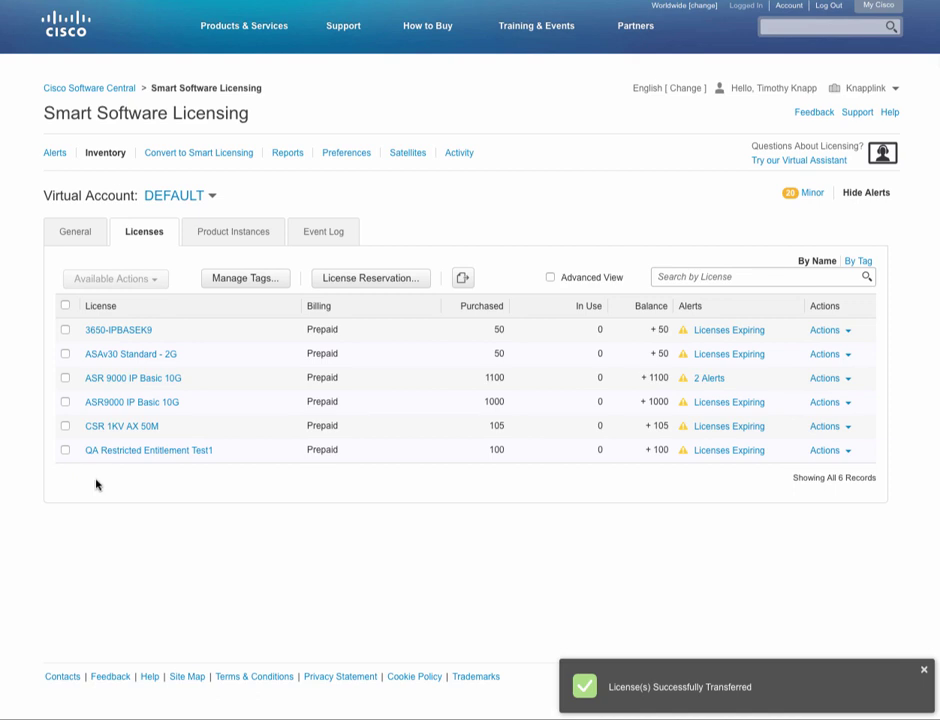
Start a transfer of the 3650-IPBASEK9, ASAv30 Standard - 2G and ASR 9000 IP Basic 10G licenses to San Jose
click(65, 329)
click(64, 354)
click(66, 378)
click(159, 282)
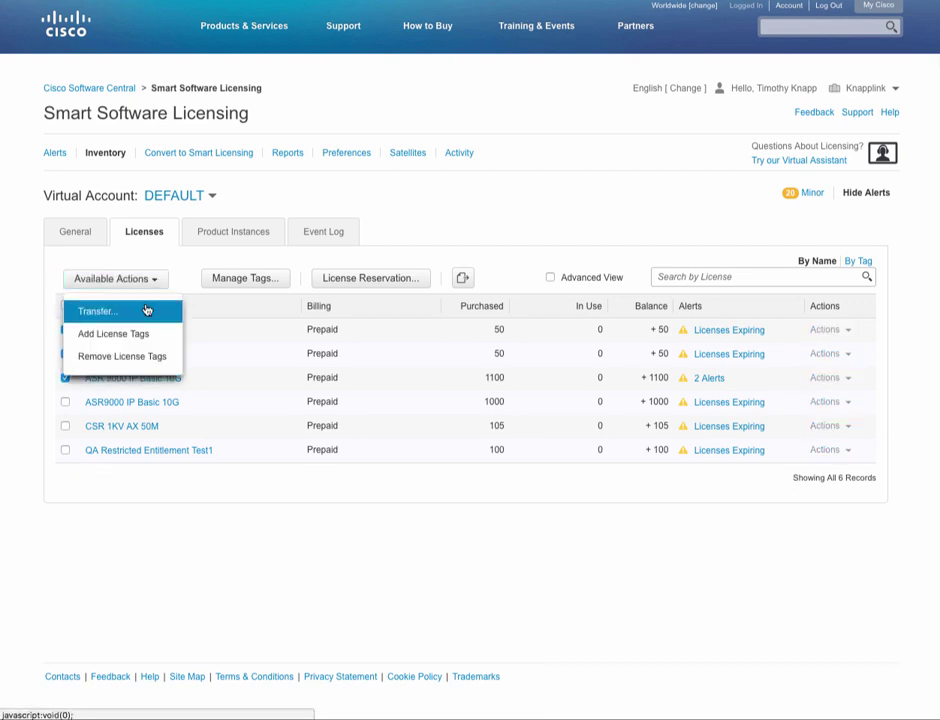
click(146, 310)
click(291, 300)
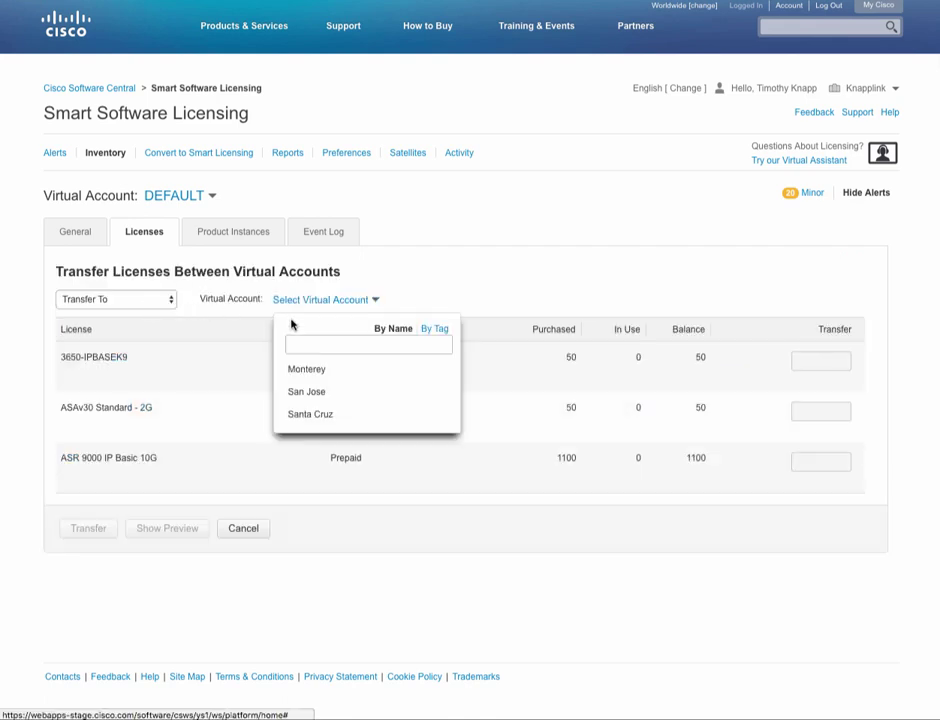
click(302, 392)
Transfer 25 3650-IPBASEK9, 25 ASAv30 Standard - 2G and 100 ASR 9000 IP Basic 10G licenses to San Jose
click(808, 361)
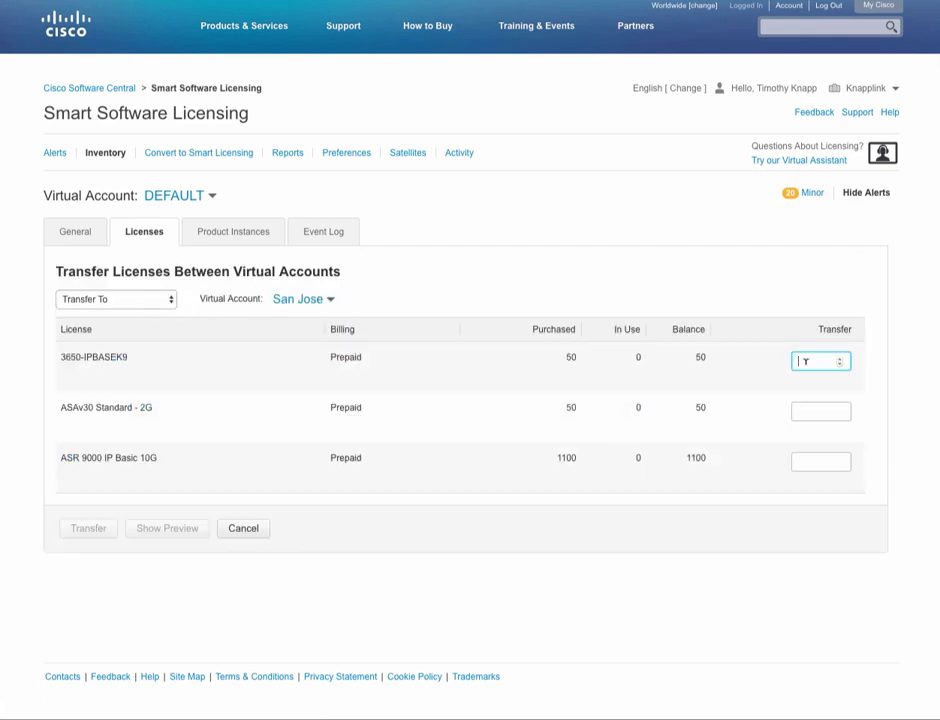
text(25)
click(810, 410)
text(25)
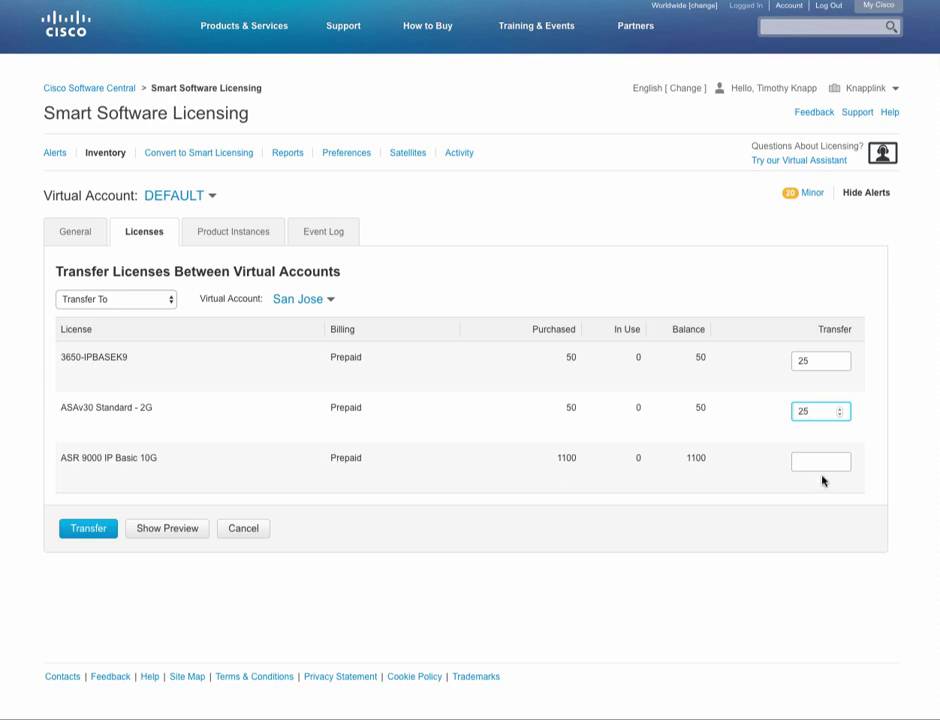
click(816, 460)
text(100)
click(88, 528)
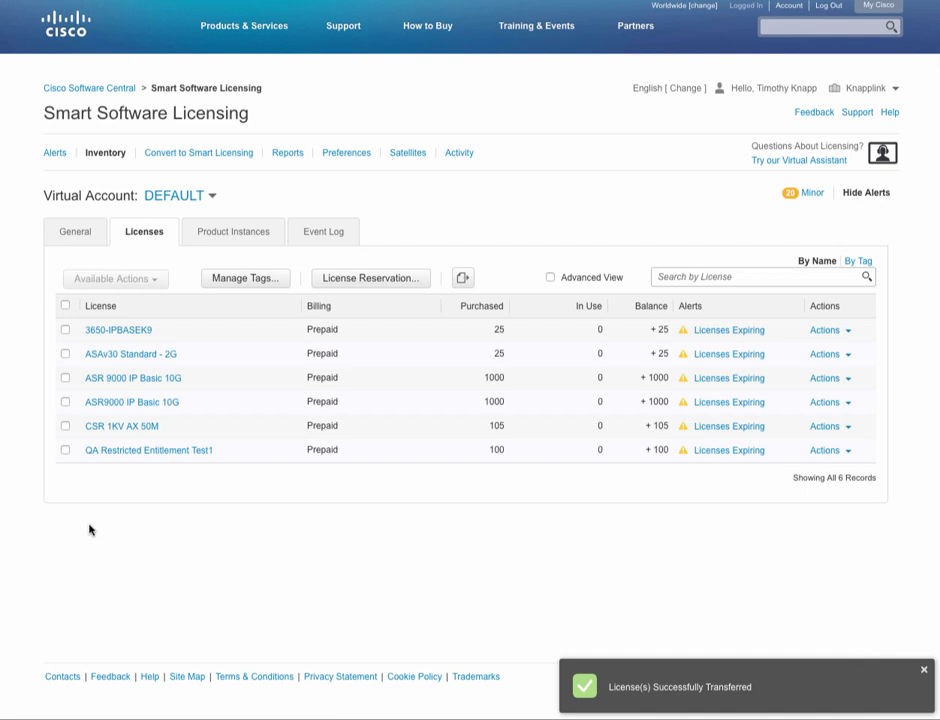
Start a transfer of 3650-IPBASEK9, ASAv30 Standard - 2G, ASR 9000 IP Basic 10G and ASR9000 IP Basic 10G licenses to Santa Cruz
click(65, 329)
click(65, 353)
click(65, 377)
click(160, 281)
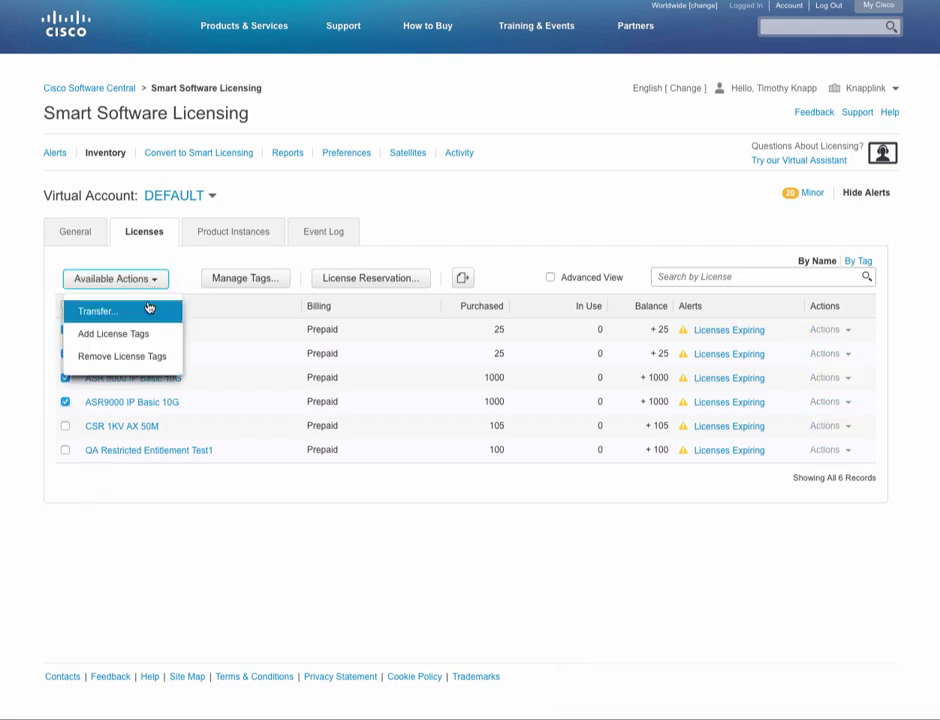
click(147, 310)
click(302, 300)
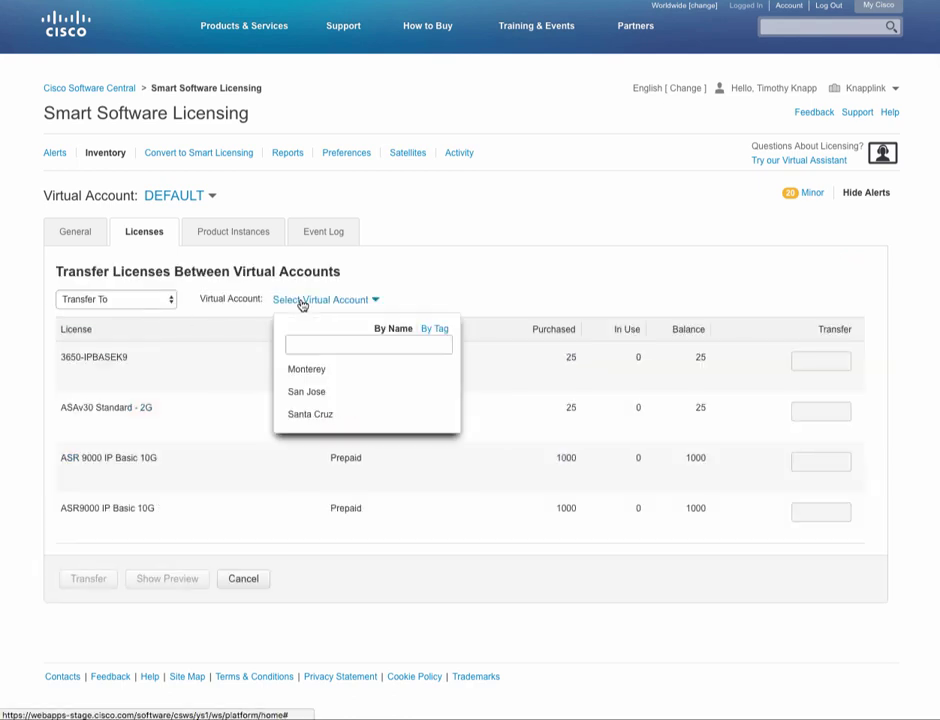
click(310, 415)
Transfer 25 3650-IPBASEK9, 25 ASAv30 Standard - 2G, 500 ASR 9000 IP Basic 10G and 500 ASR9000 IP Basic 10G licenses to Santa Cruz
click(807, 362)
text(25)
click(808, 410)
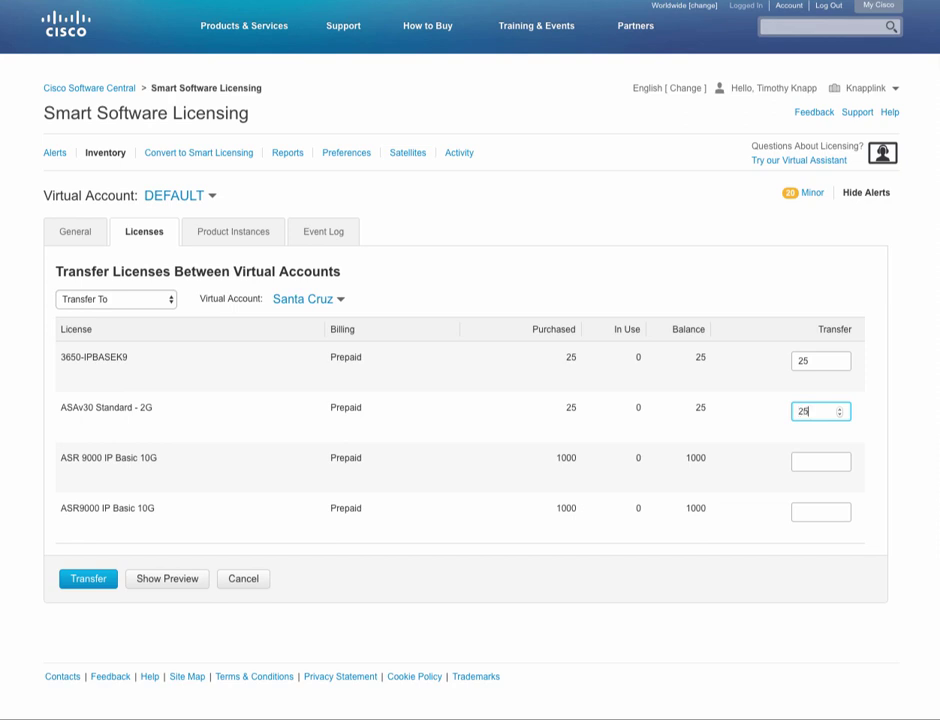
click(810, 461)
text(500)
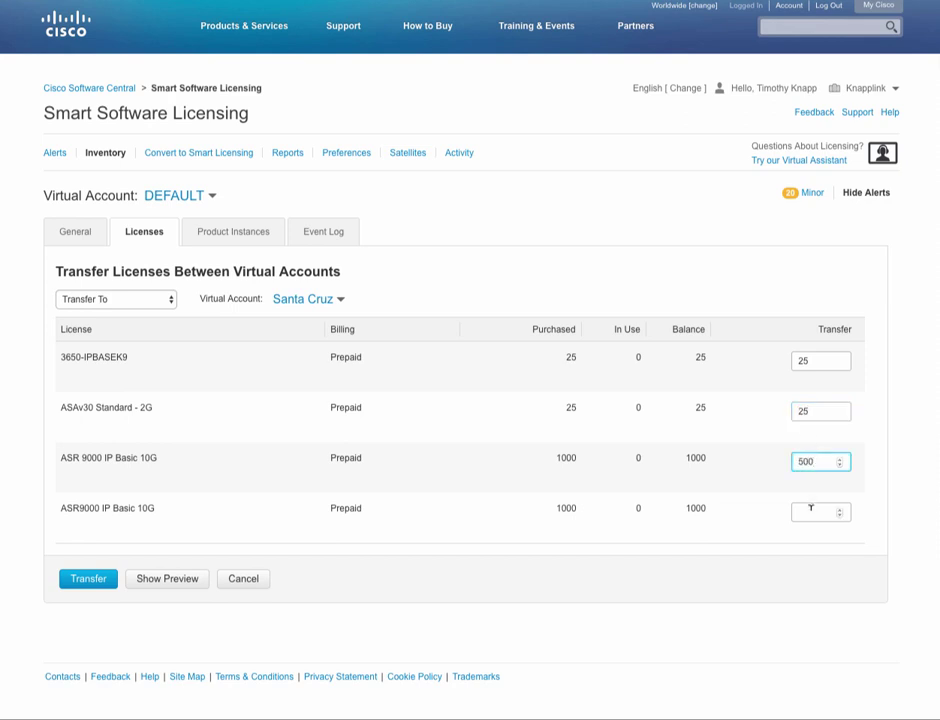
click(800, 511)
text(500)
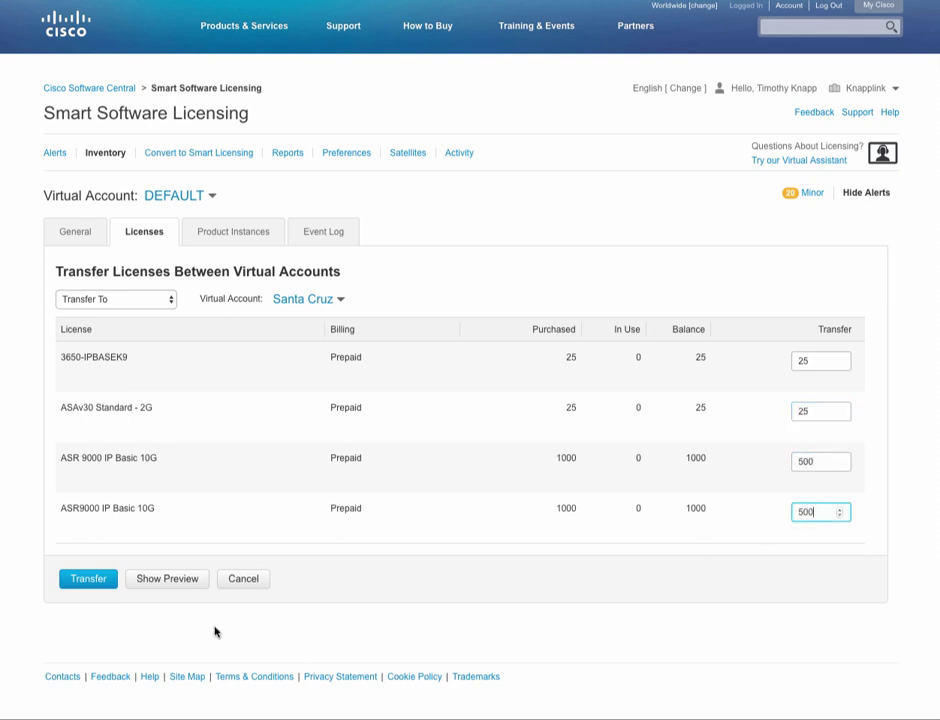
click(92, 579)
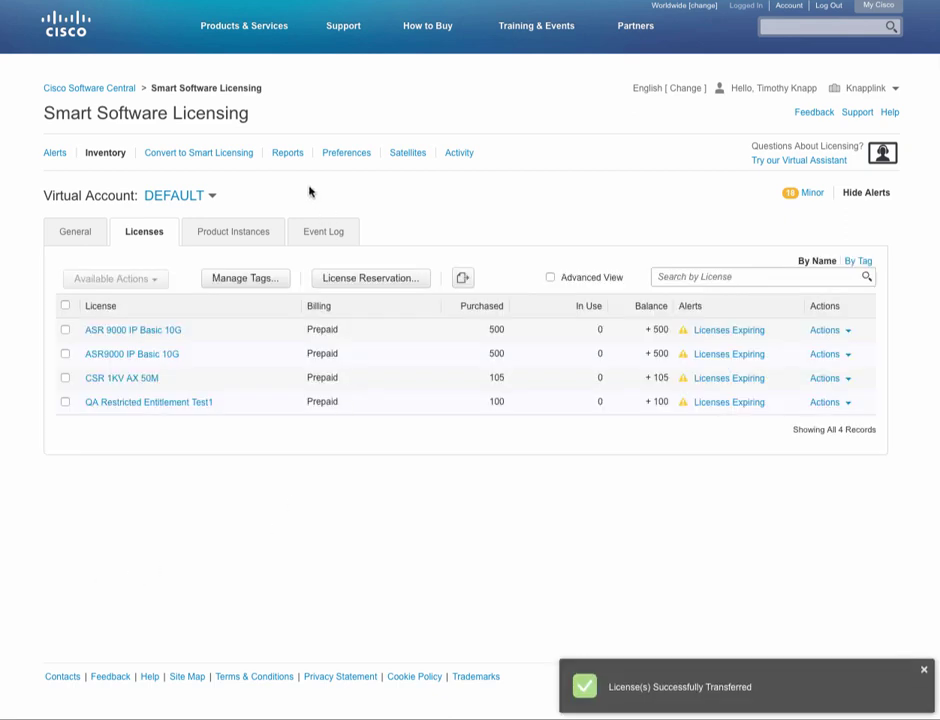
Switch to the Monterey virtual account and start adding license tags to 3650-IPBASEK9
click(213, 197)
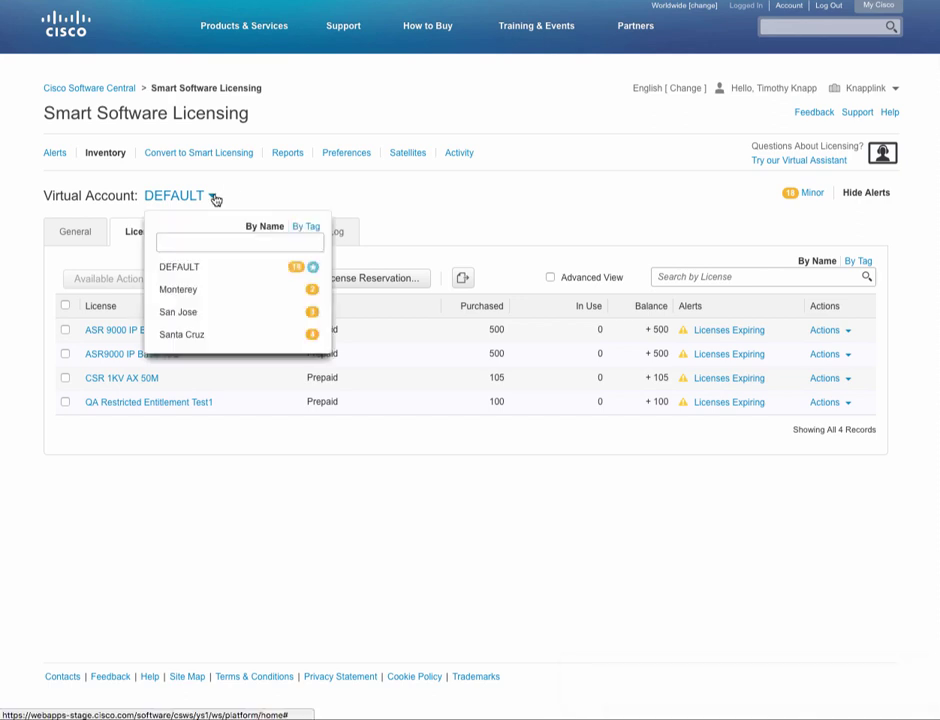
click(199, 293)
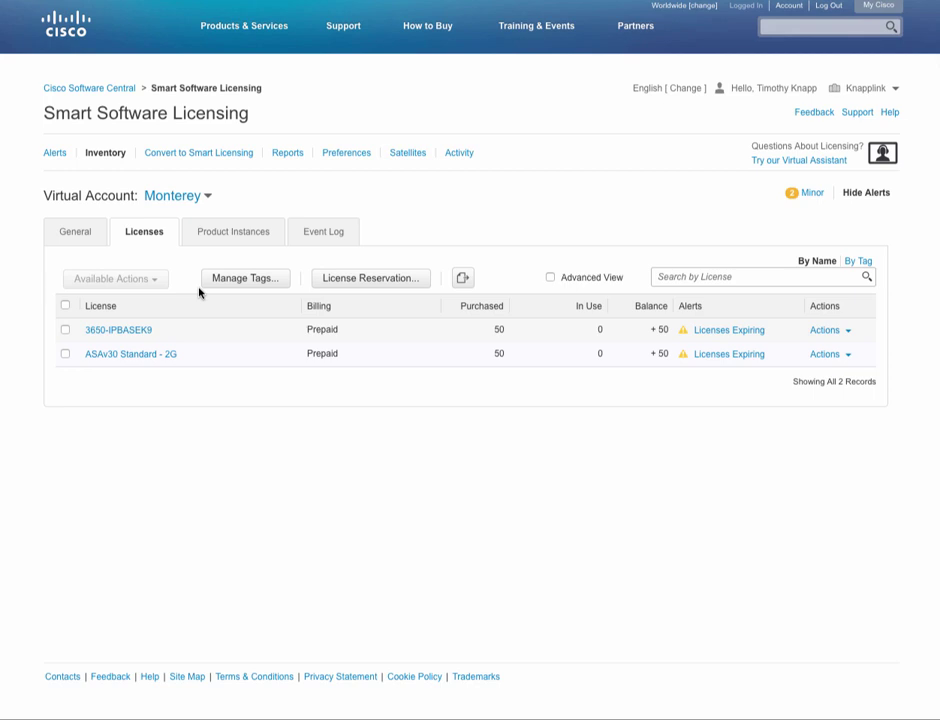
click(66, 331)
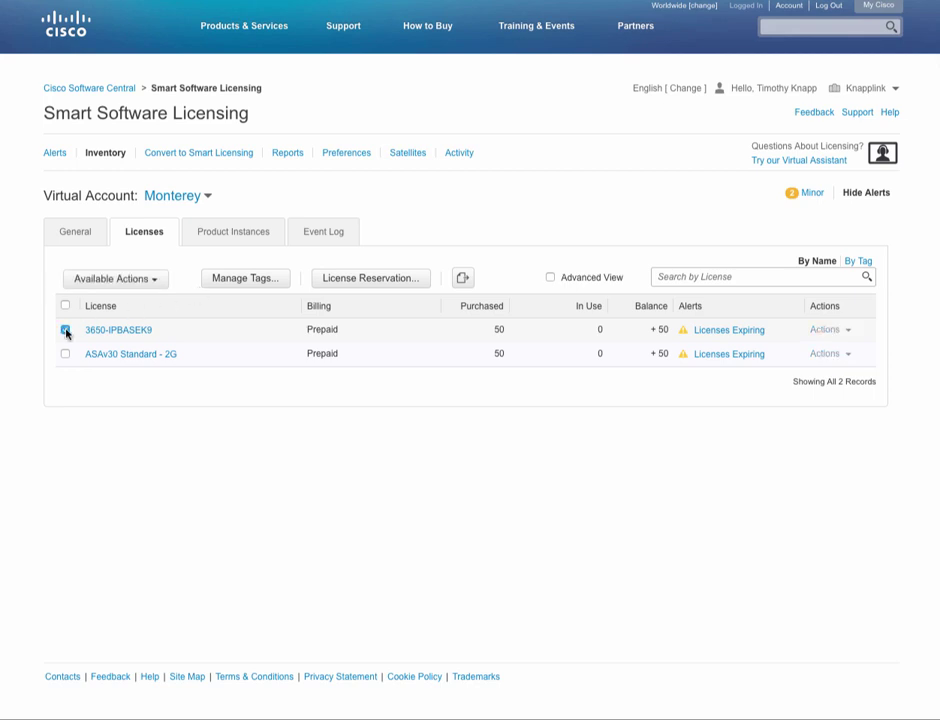
click(153, 284)
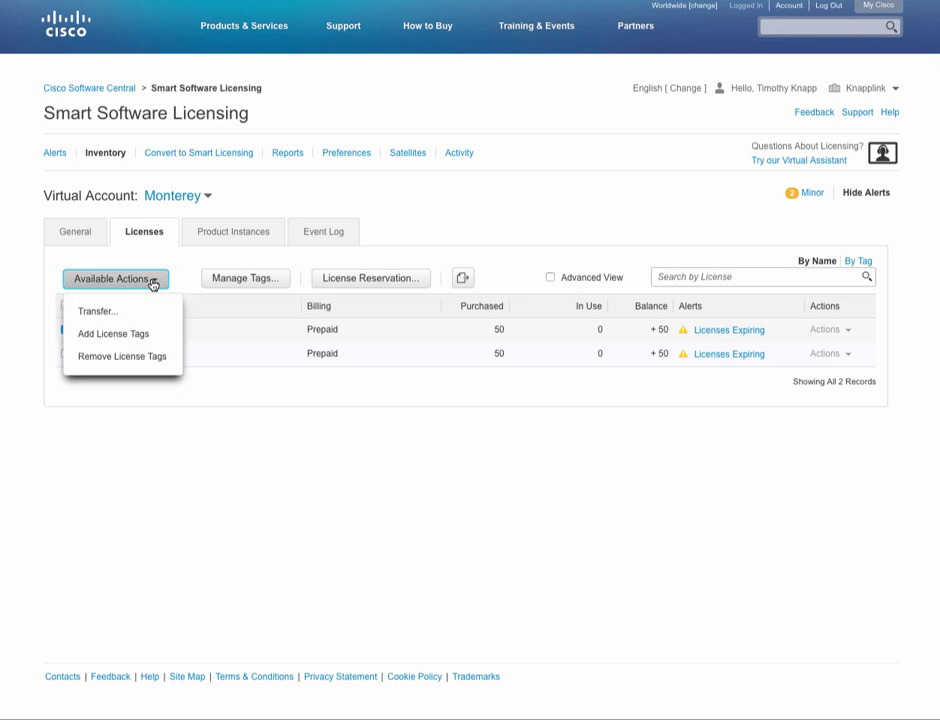
click(168, 340)
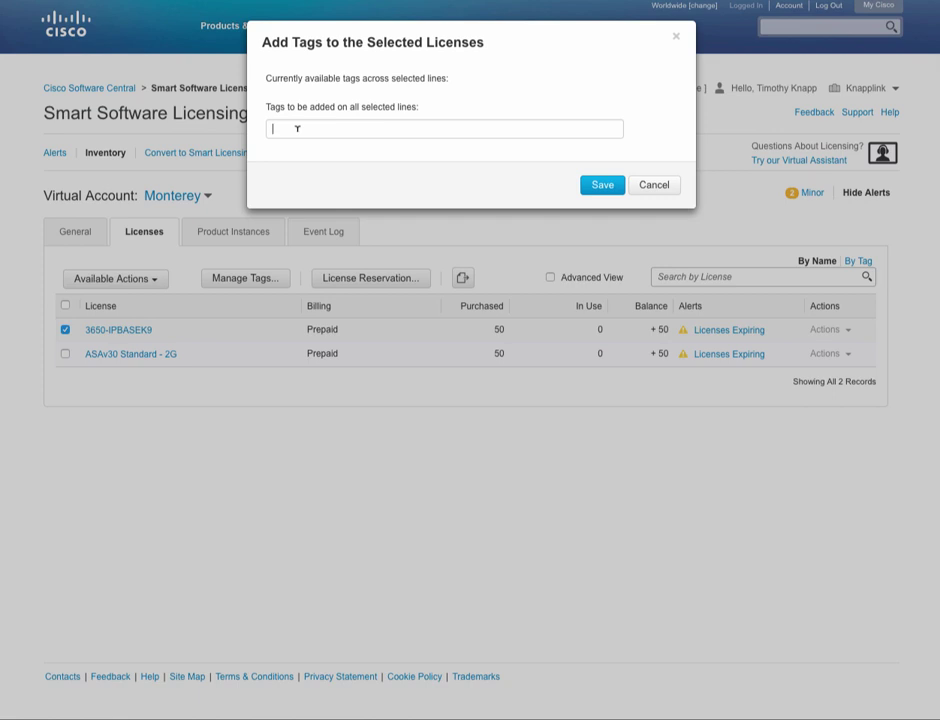
Create and save the tags Customer - Bike Shop, Location - Monterey and Technology - Routing on Monterey's 3650-IPBASEK9 license
text(tomer - Bike Shop)
key(Return)
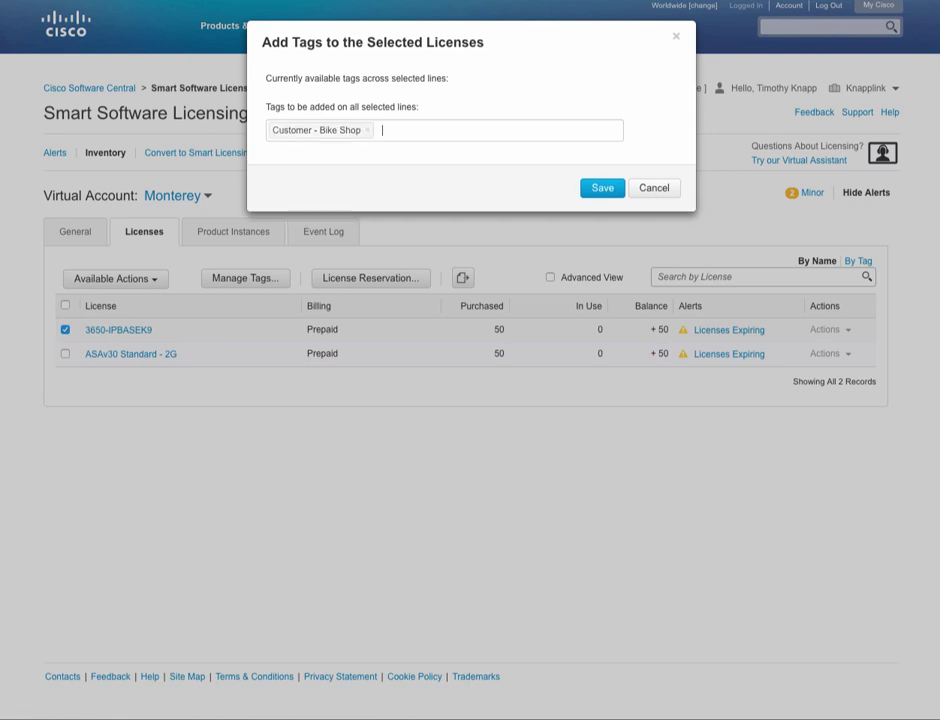
text(Location - Monterey)
key(Return)
text(Technology)
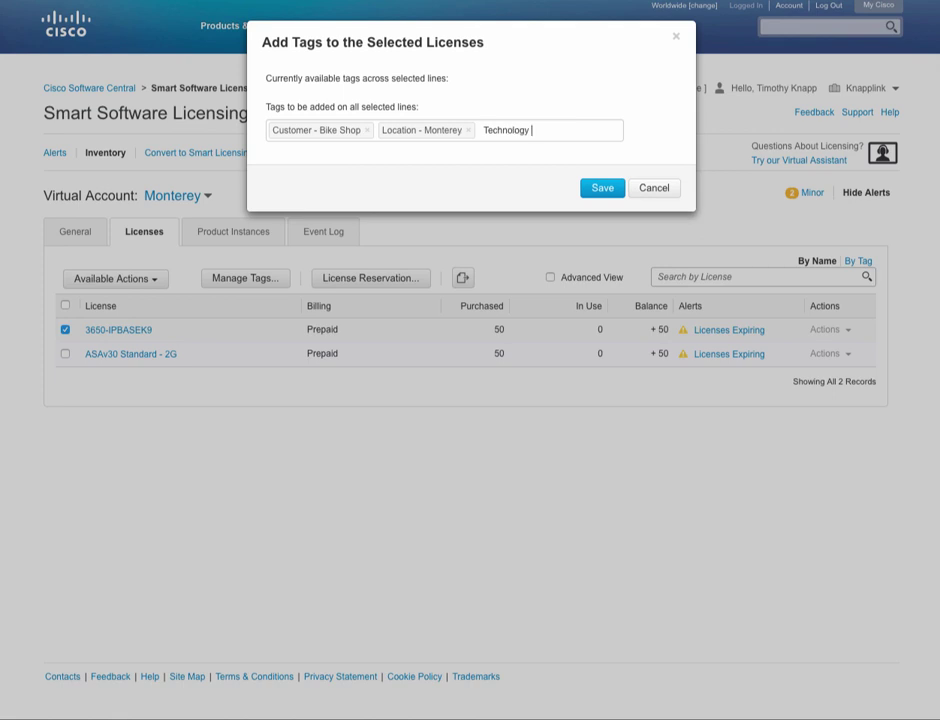
text( - Routing)
key(Return)
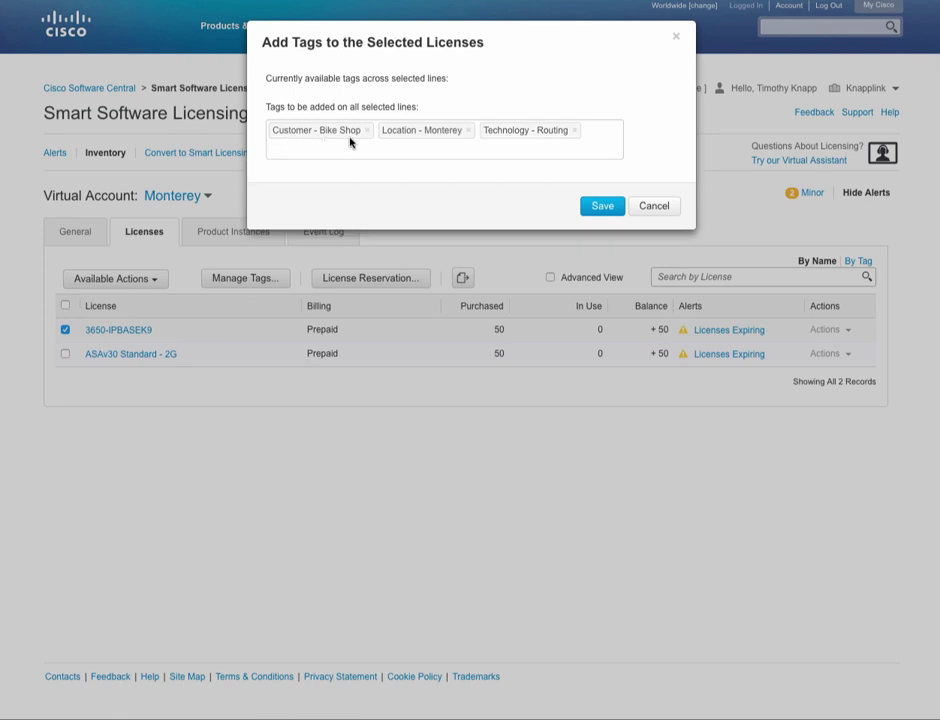
click(602, 208)
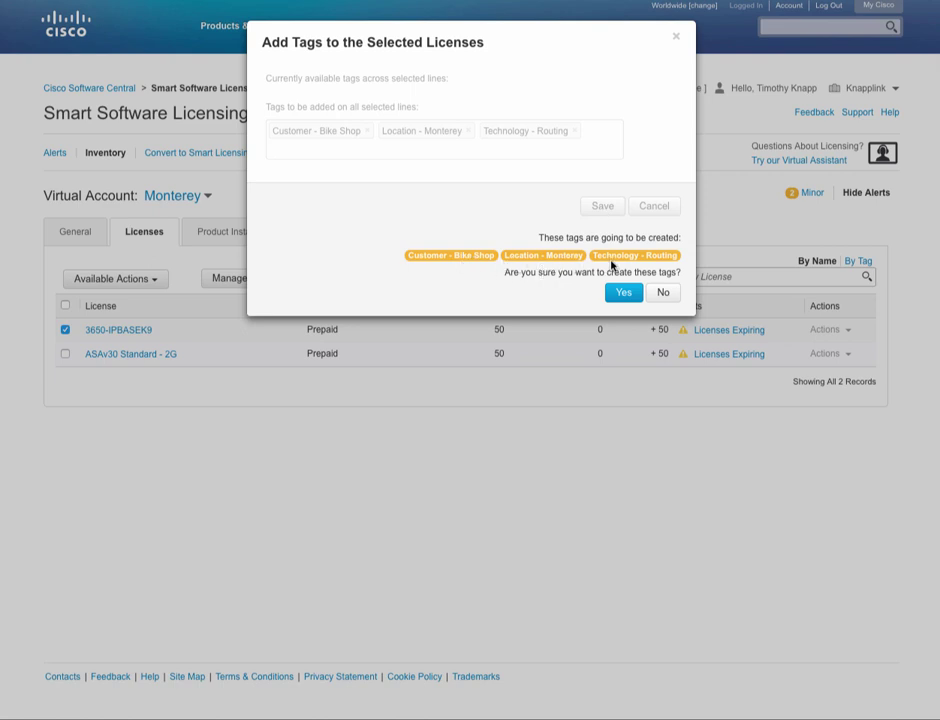
click(618, 293)
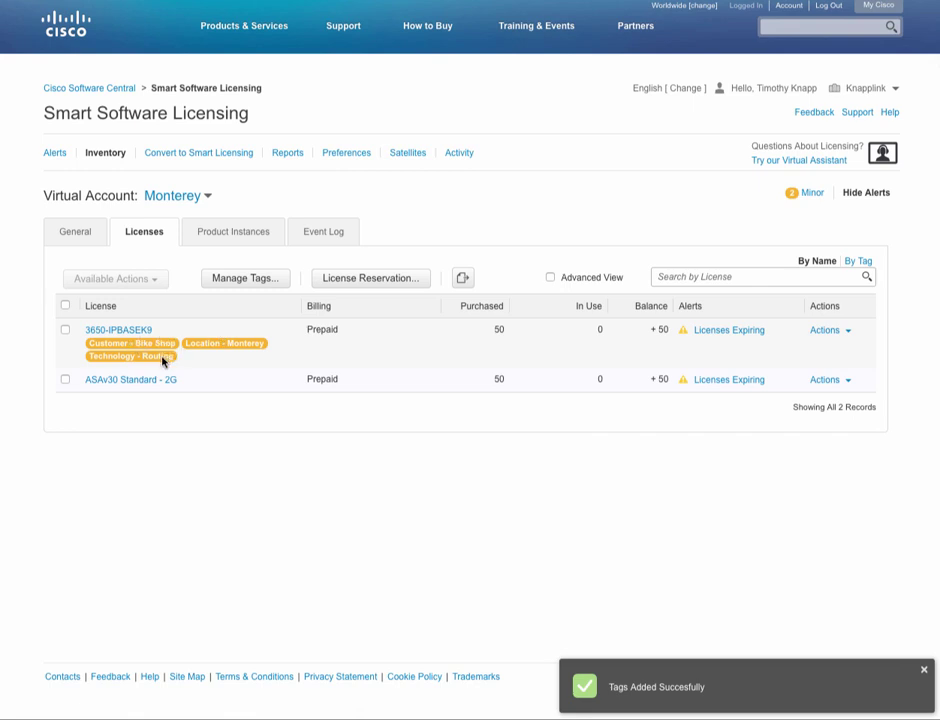
Start tagging Monterey's ASAv30 Standard - 2G license with the existing tags Customer - Bike Shop and Location - Monterey
click(65, 380)
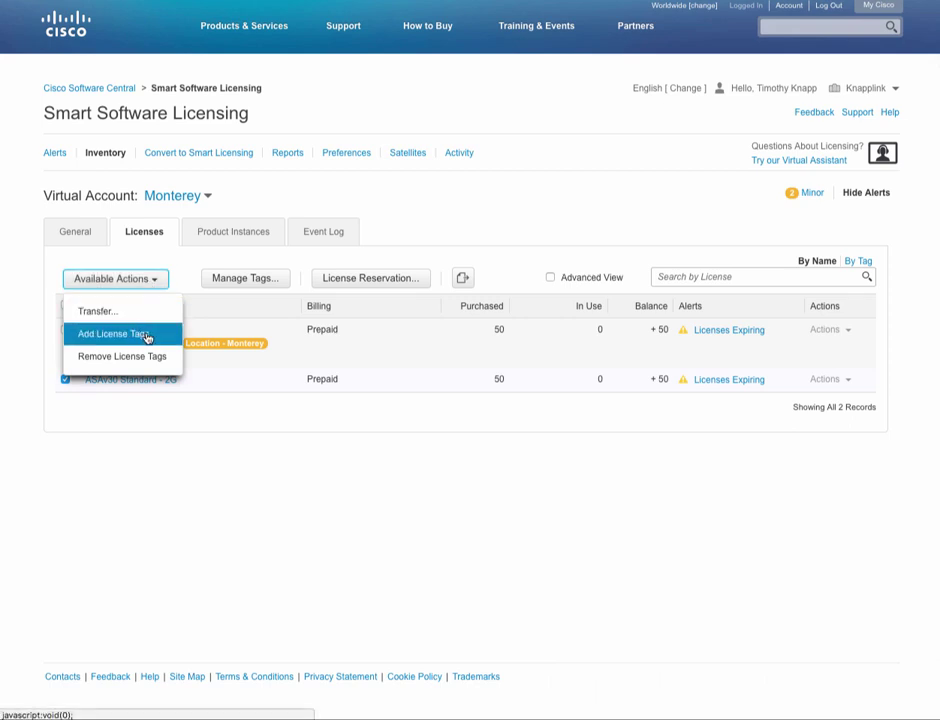
click(140, 335)
click(331, 123)
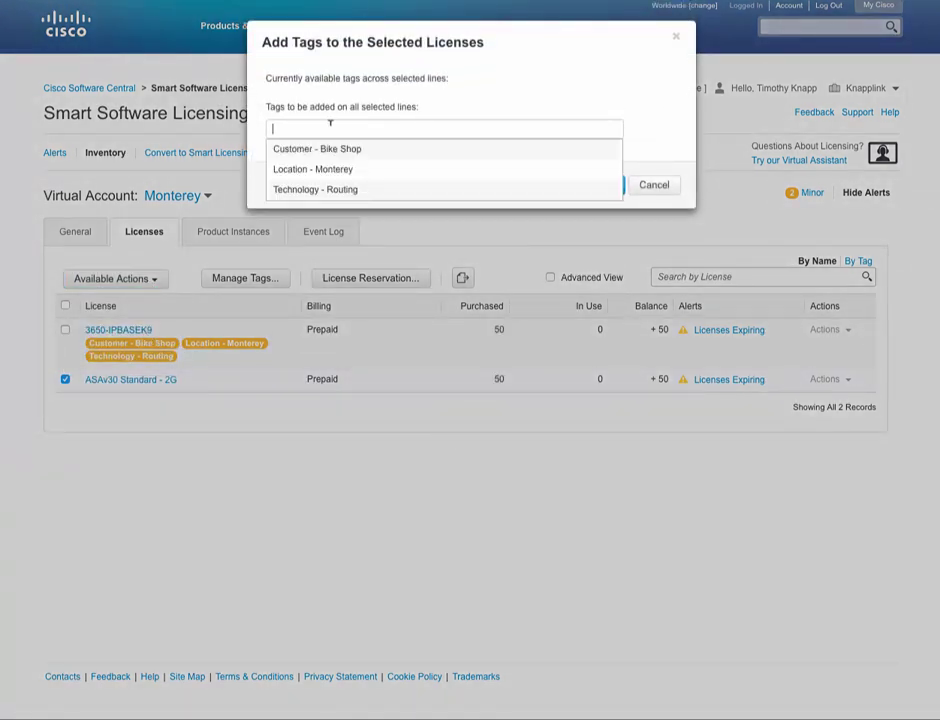
text(Customer)
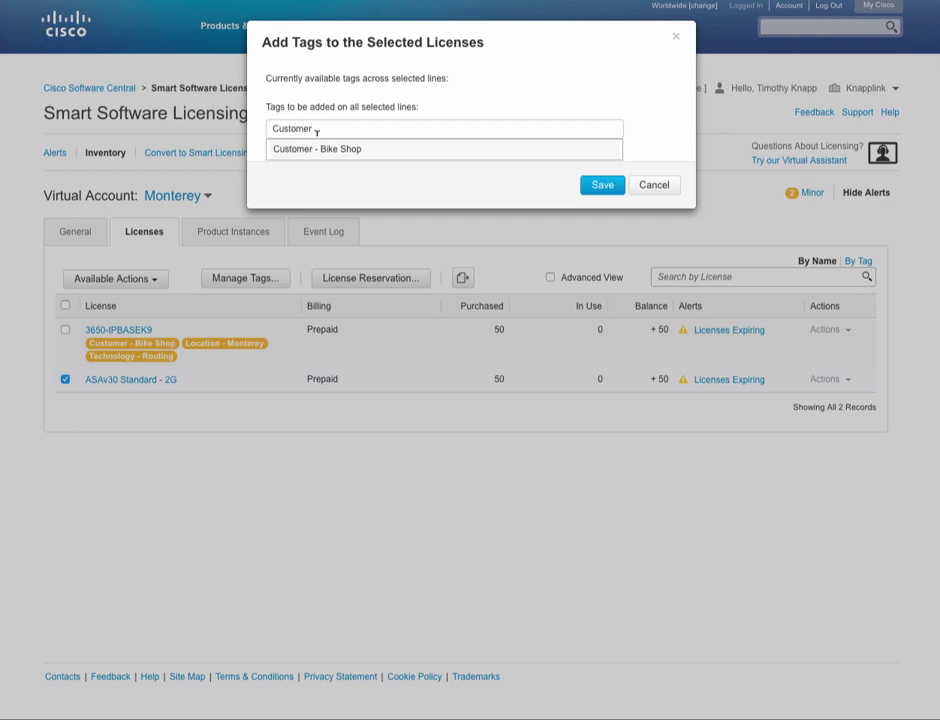
click(313, 148)
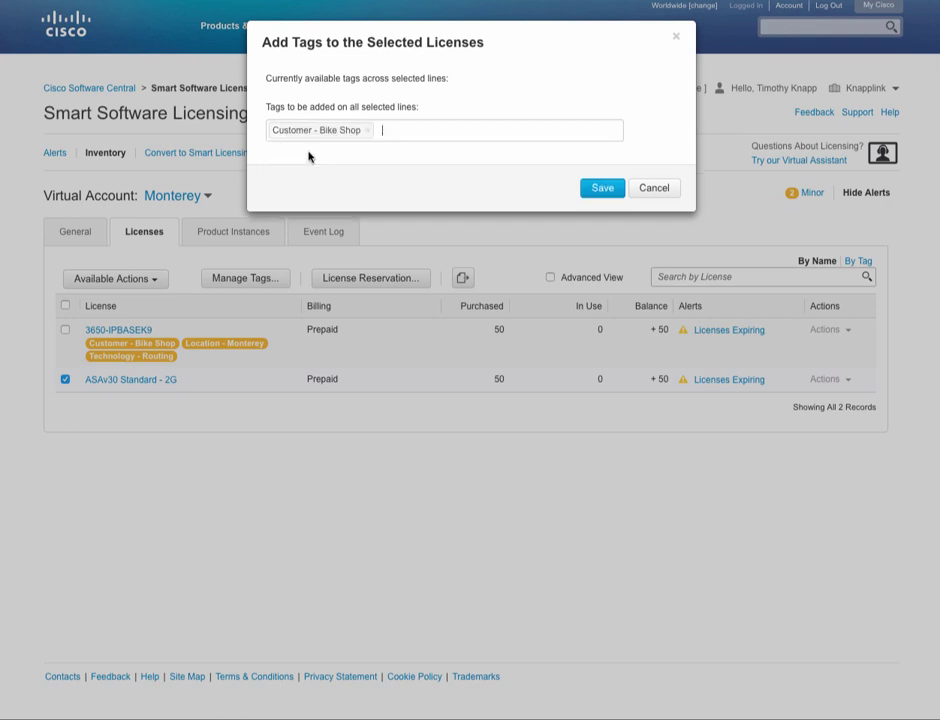
text(lo)
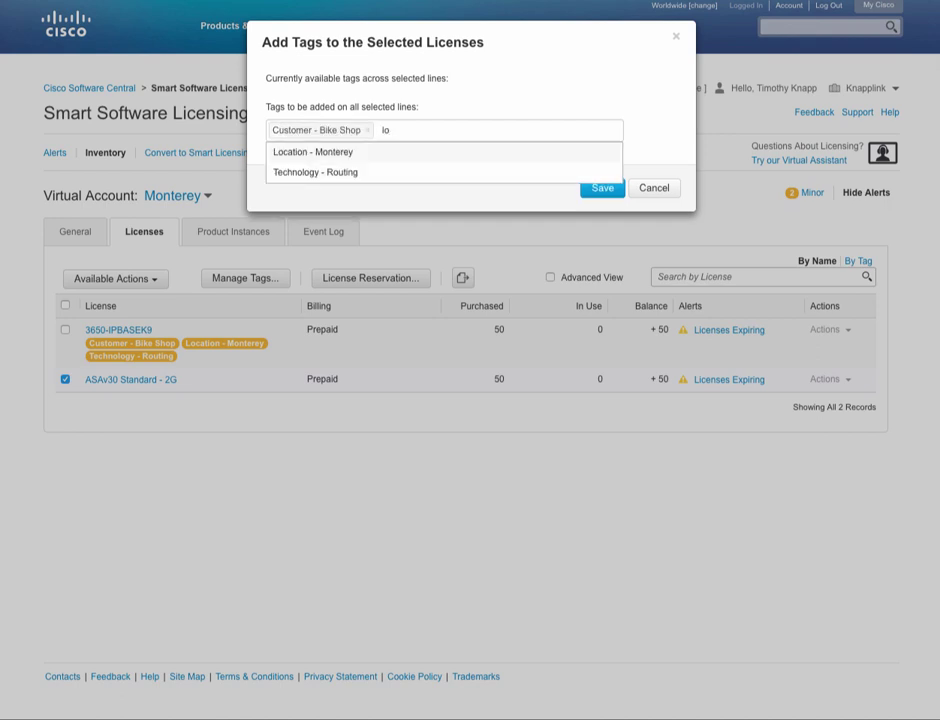
click(320, 154)
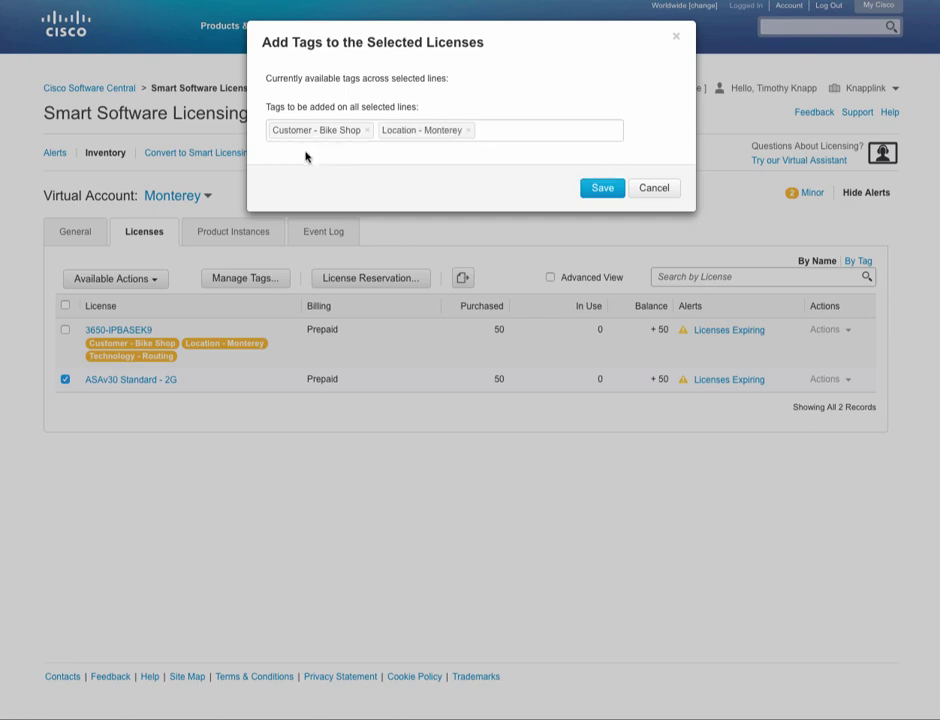
Add the new tag Technology - Security to the ASAv30 Standard - 2G license and save its tags
text(Techn)
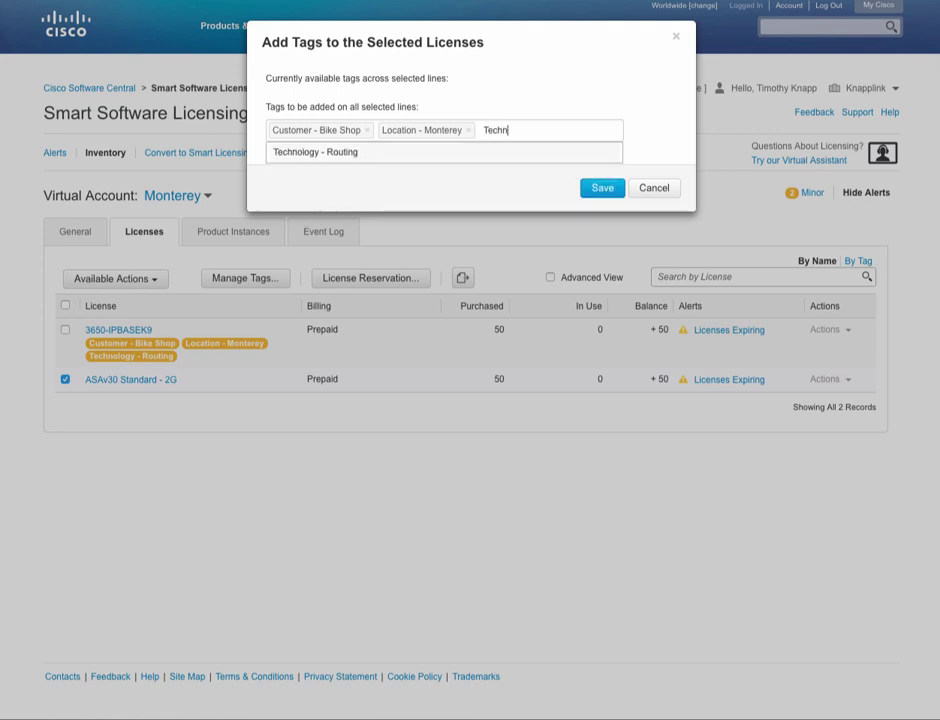
text(ology - Sec)
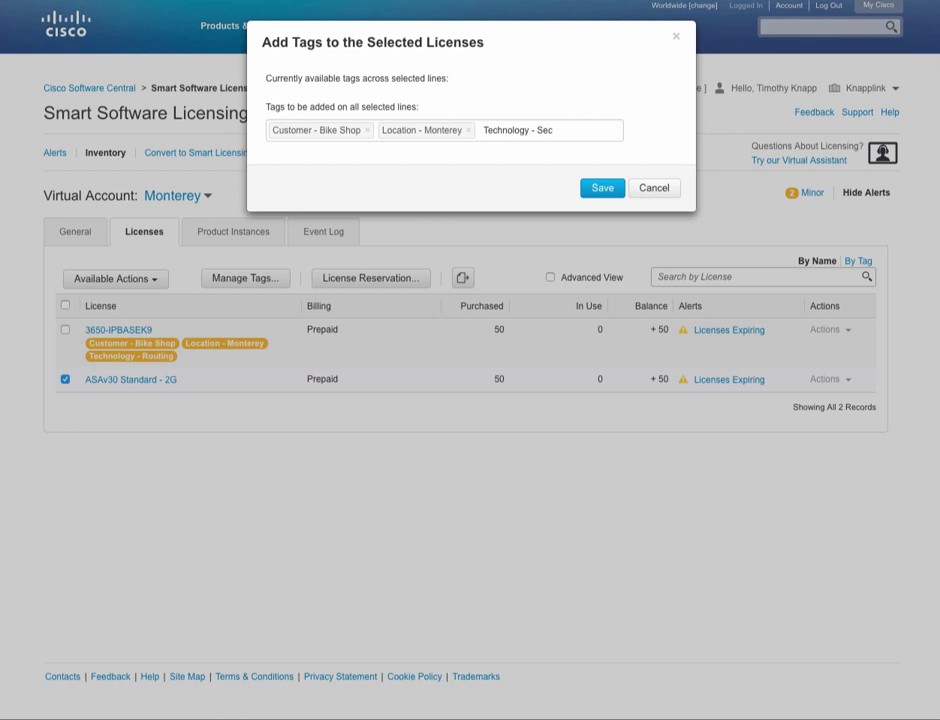
text(urity)
key(Return)
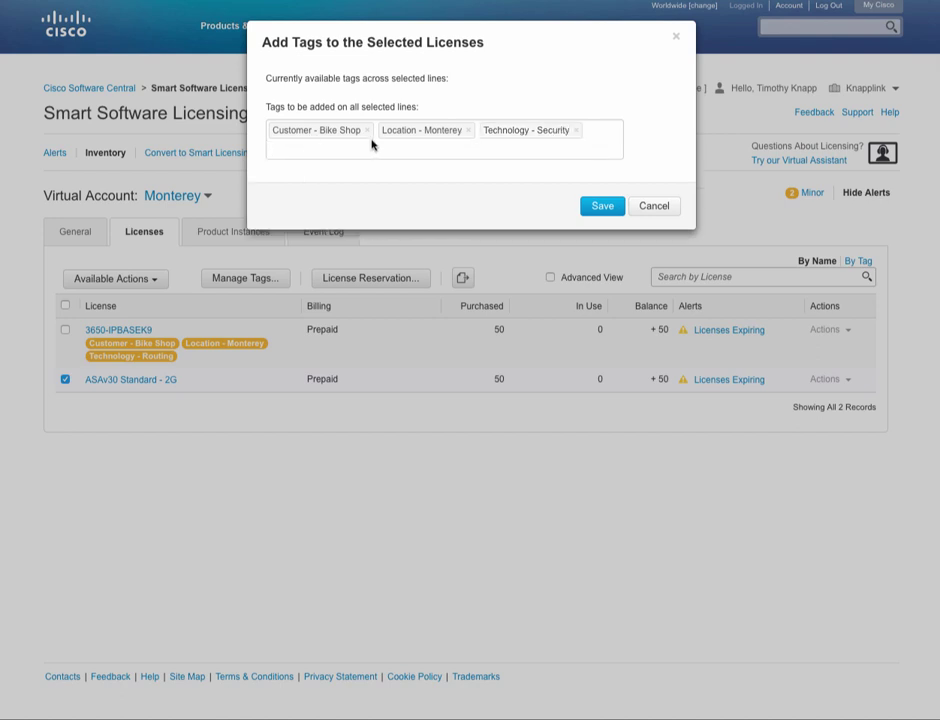
click(604, 208)
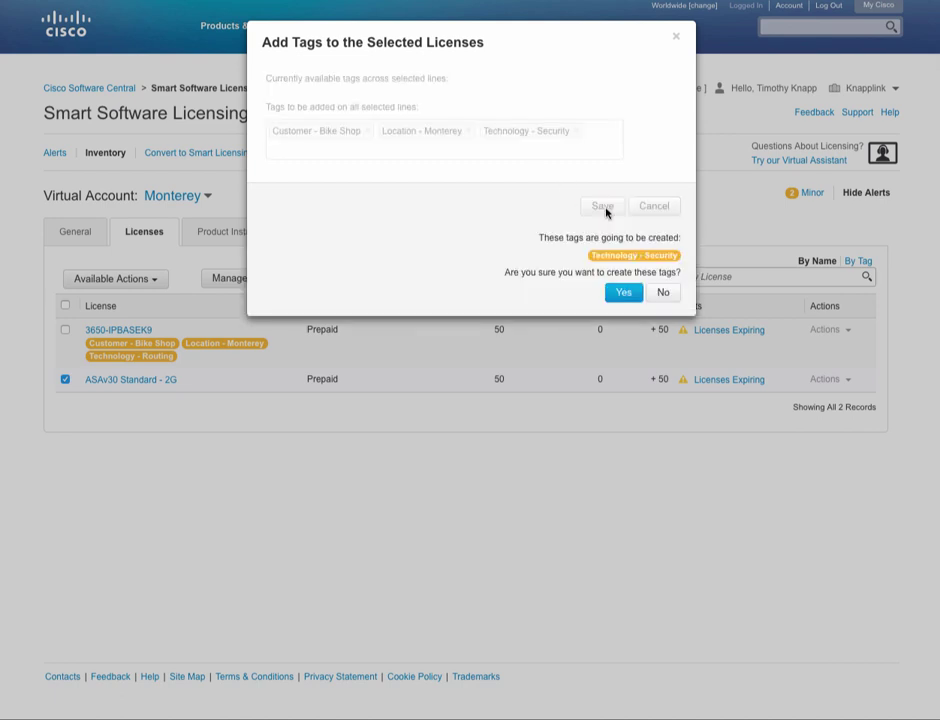
click(622, 294)
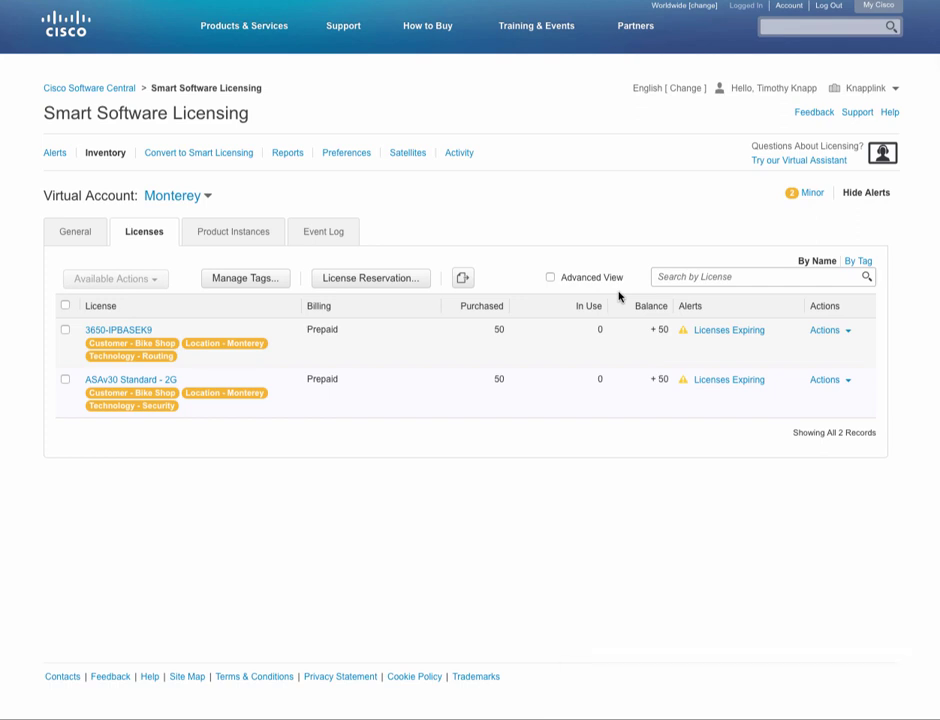
Switch to the San Jose virtual account and start adding license tags to 3650-IPBASEK9
click(207, 195)
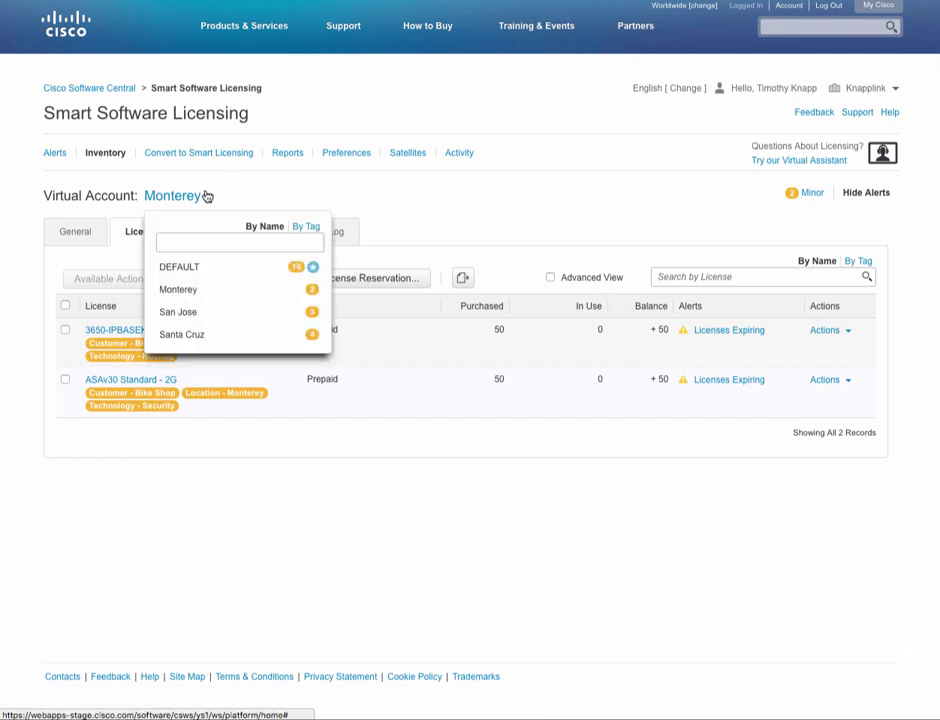
click(195, 314)
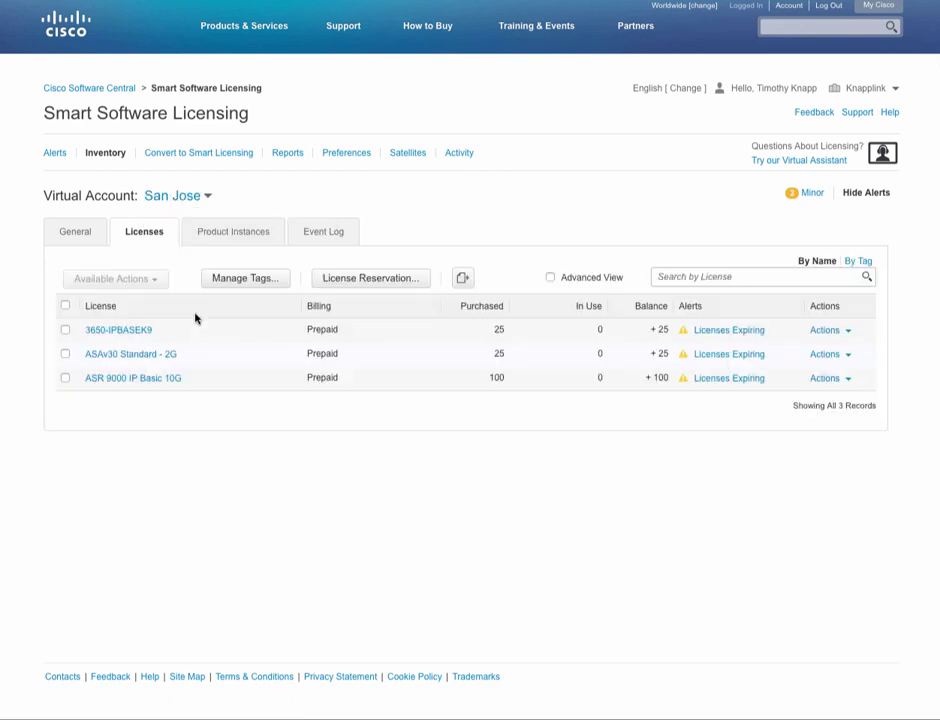
click(65, 329)
click(130, 279)
click(128, 333)
Create and save the tags Customer - Skate Shop, Location - San Jose and Technology - Routing on San Jose's 3650-IPBASEK9 license
text(Customer - Skate Shop)
key(Return)
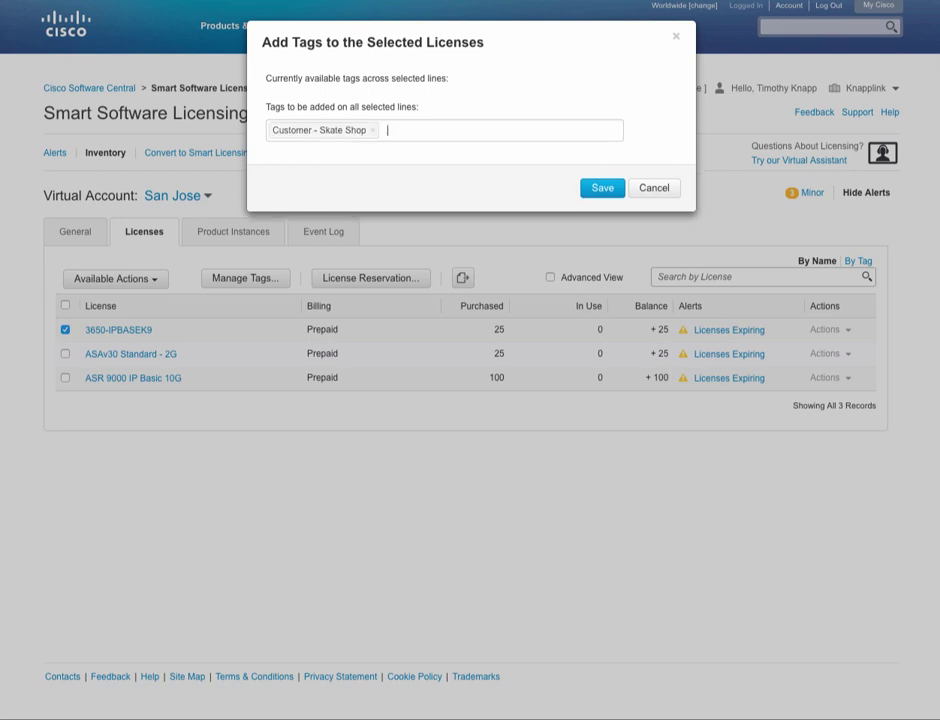
text(Location - San Joe)
text(e)
key(Return)
text(Technology -)
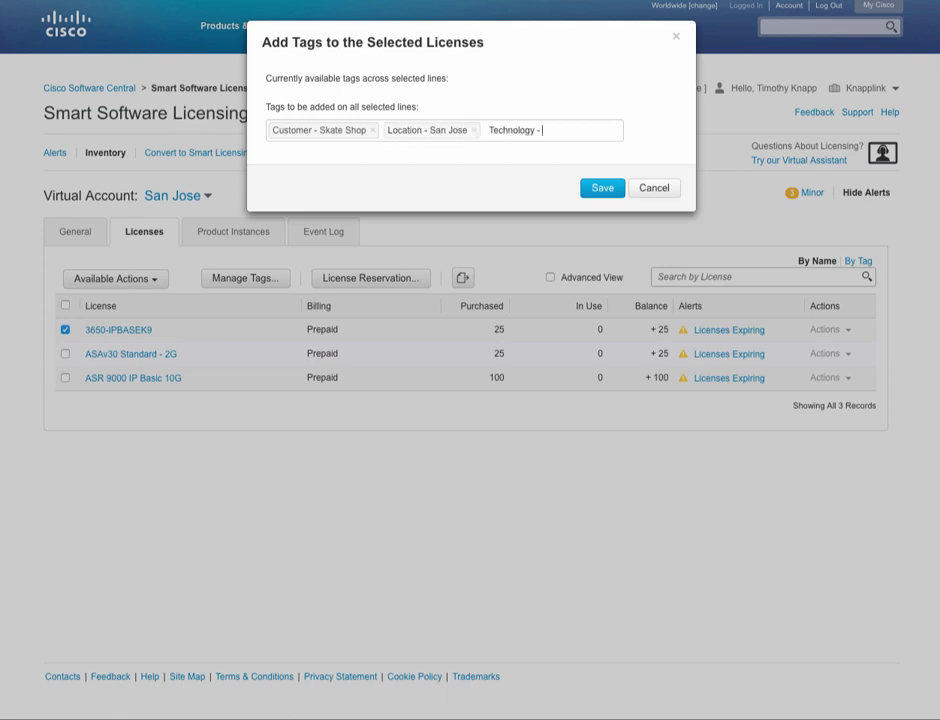
text( Routing)
key(Return)
click(605, 207)
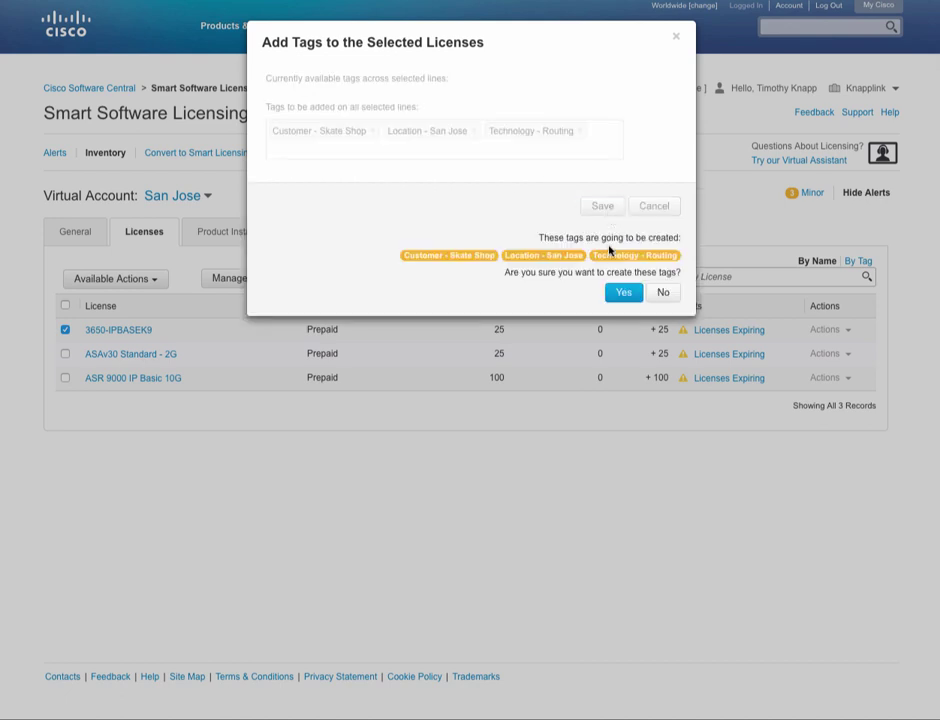
click(623, 293)
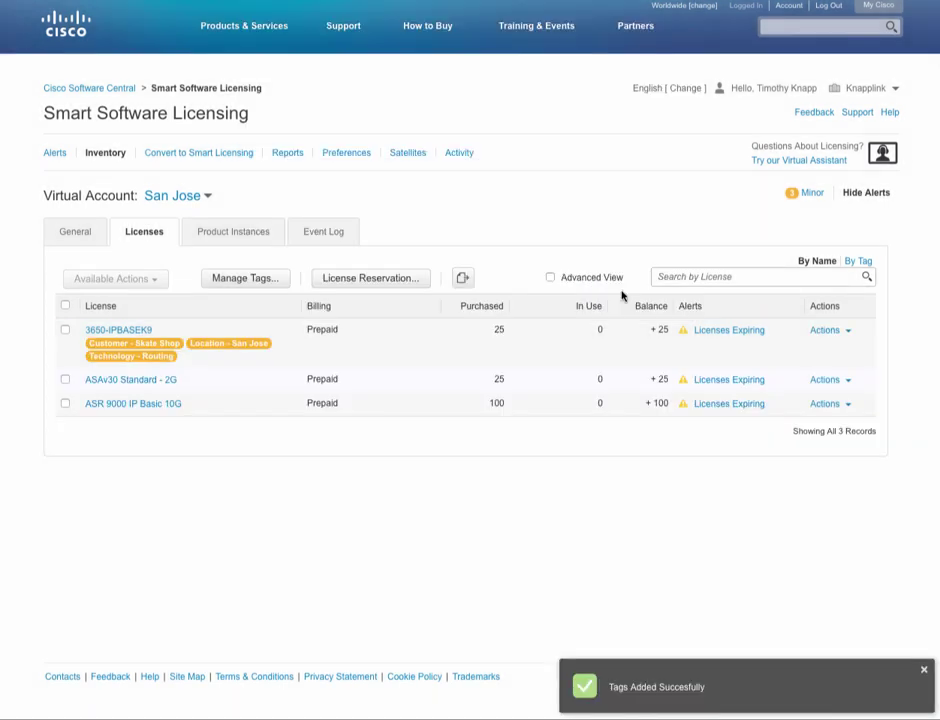
Start tagging San Jose's ASAv30 Standard - 2G license with the existing tags Customer - Skate Shop and Location - San Jose
click(65, 379)
click(140, 280)
click(118, 333)
click(405, 128)
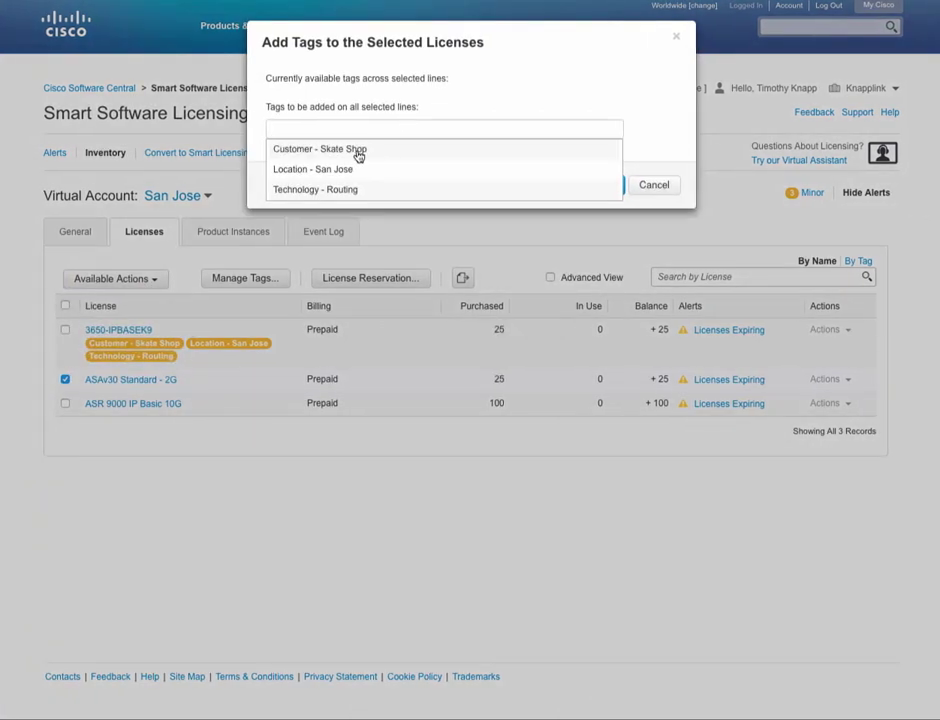
click(359, 152)
click(384, 130)
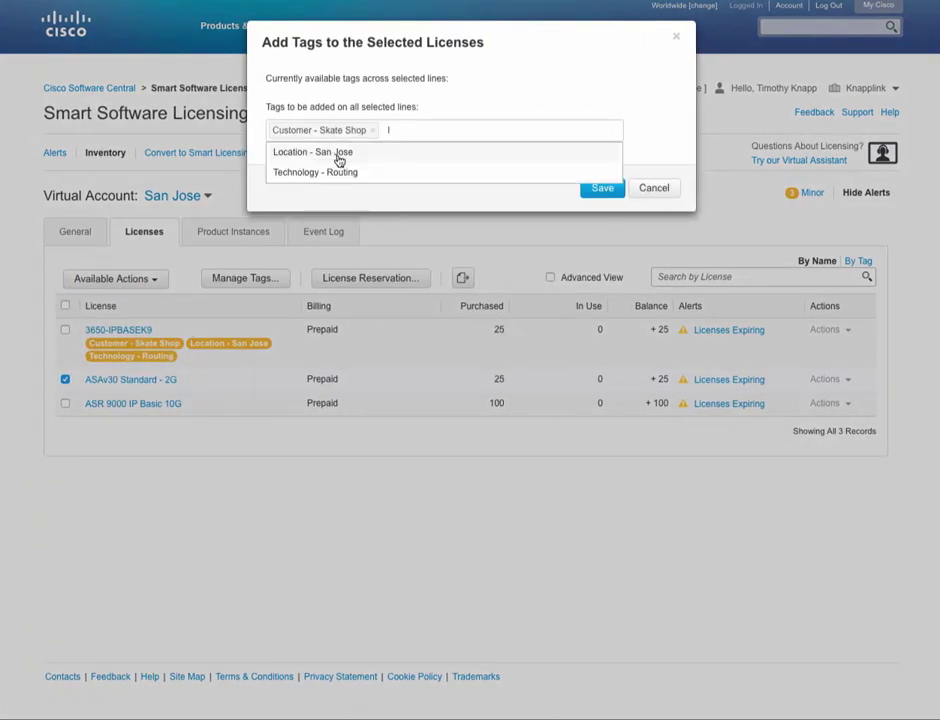
click(340, 157)
Add the new tag Technology - Security to San Jose's ASAv30 Standard - 2G license and save its tags
click(543, 128)
text(Technology - Security)
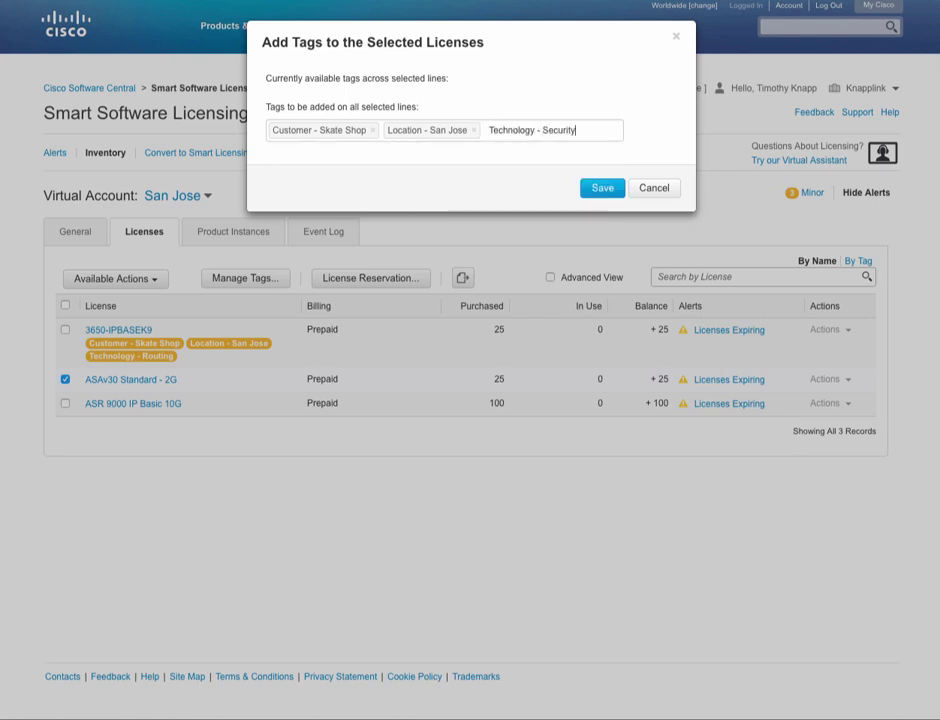
key(Return)
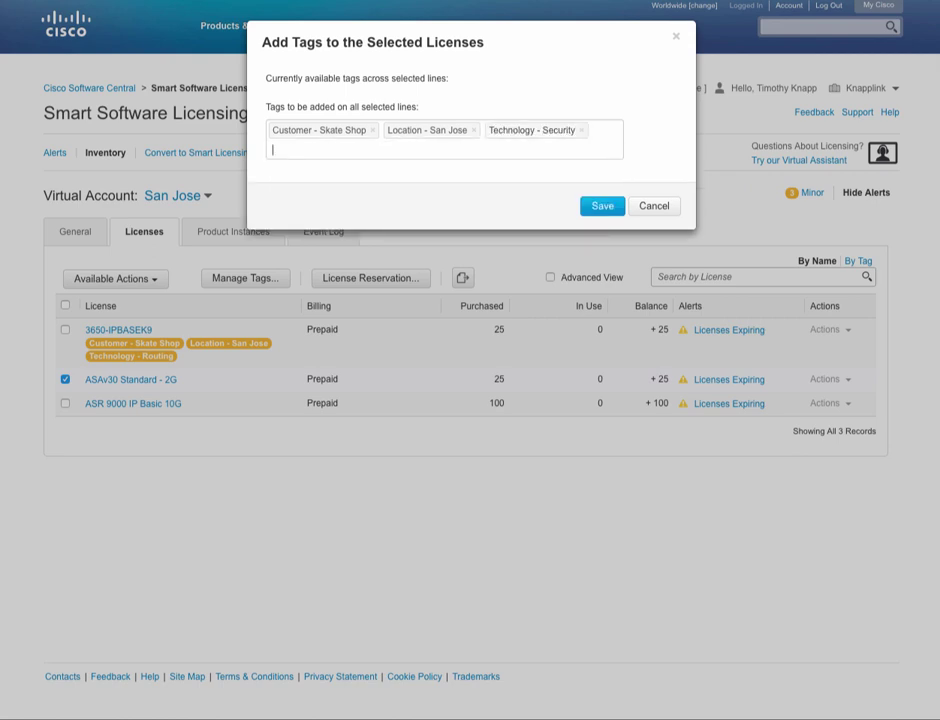
click(602, 207)
click(624, 293)
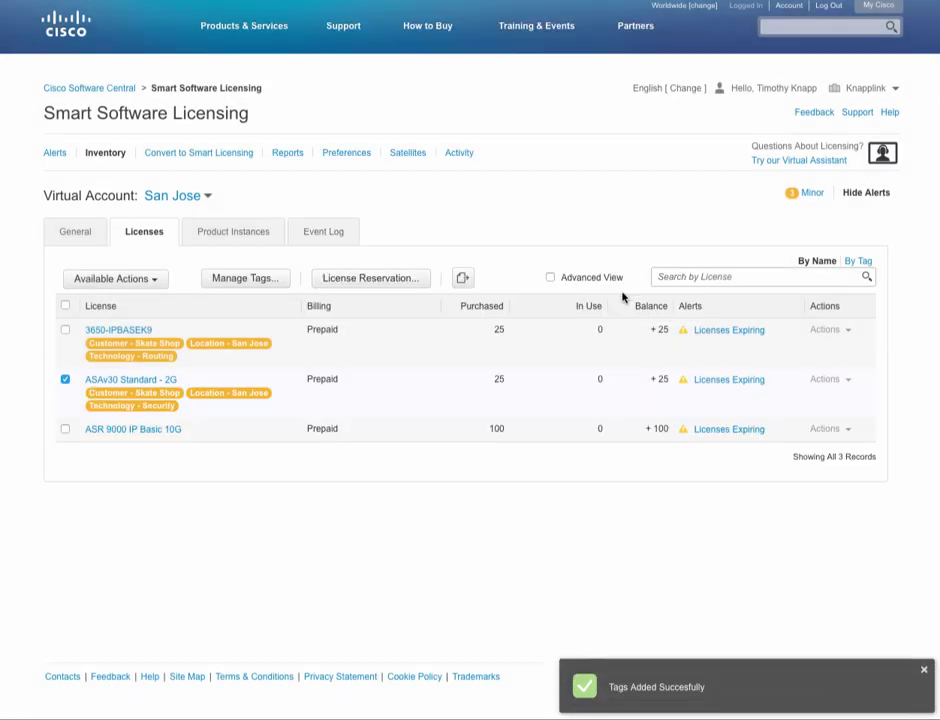
Tag San Jose's ASR 9000 IP Basic 10G license with Customer - Skate Shop, Location - San Jose and Technology - Routing, and save
click(65, 429)
click(151, 283)
click(151, 336)
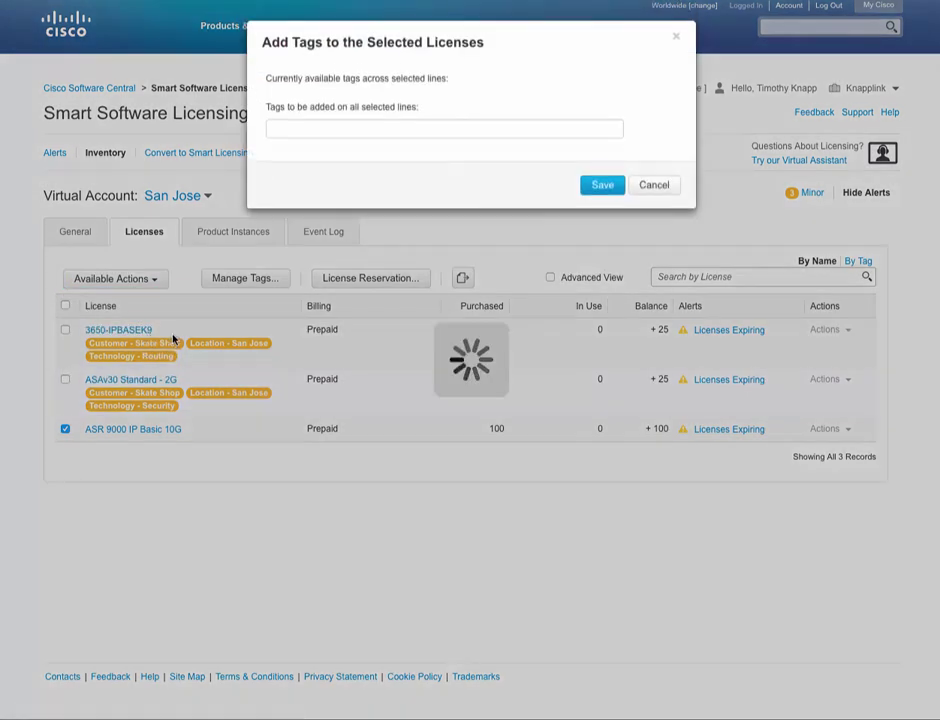
click(276, 127)
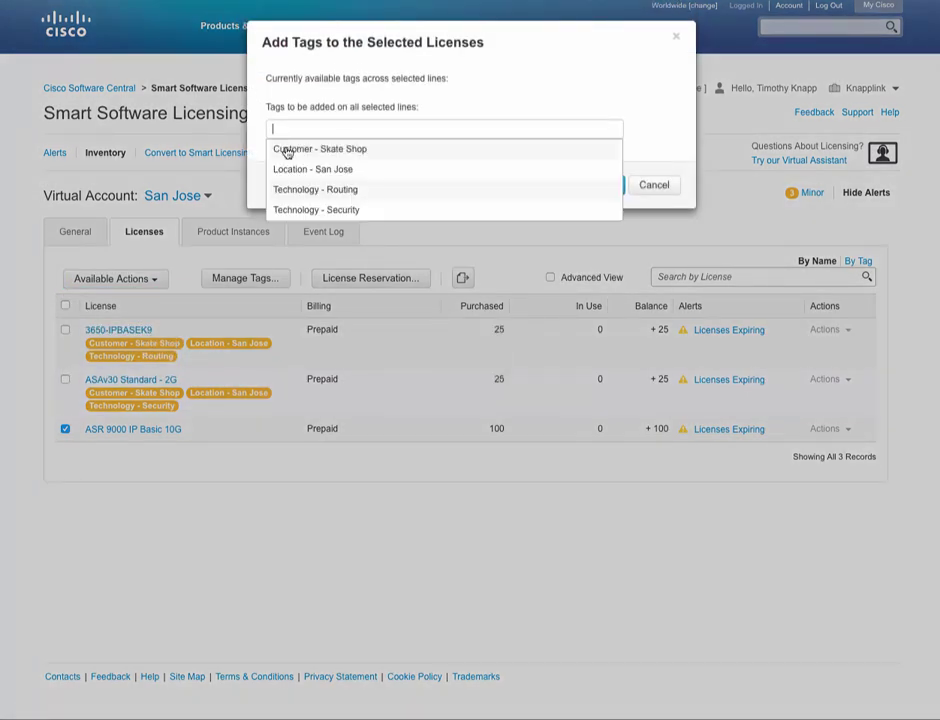
click(287, 152)
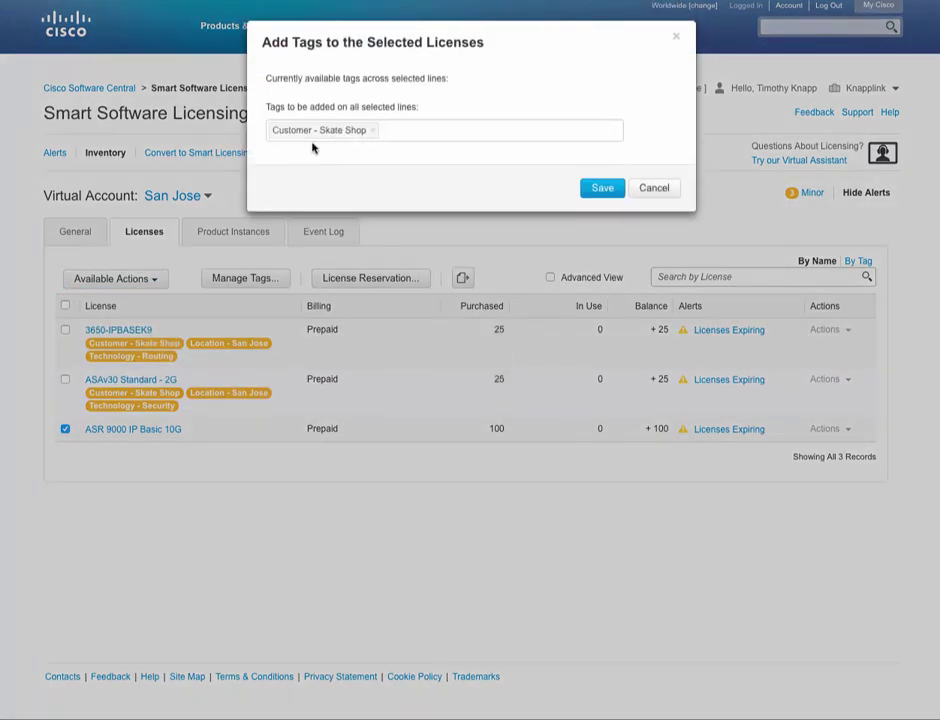
click(406, 126)
click(421, 148)
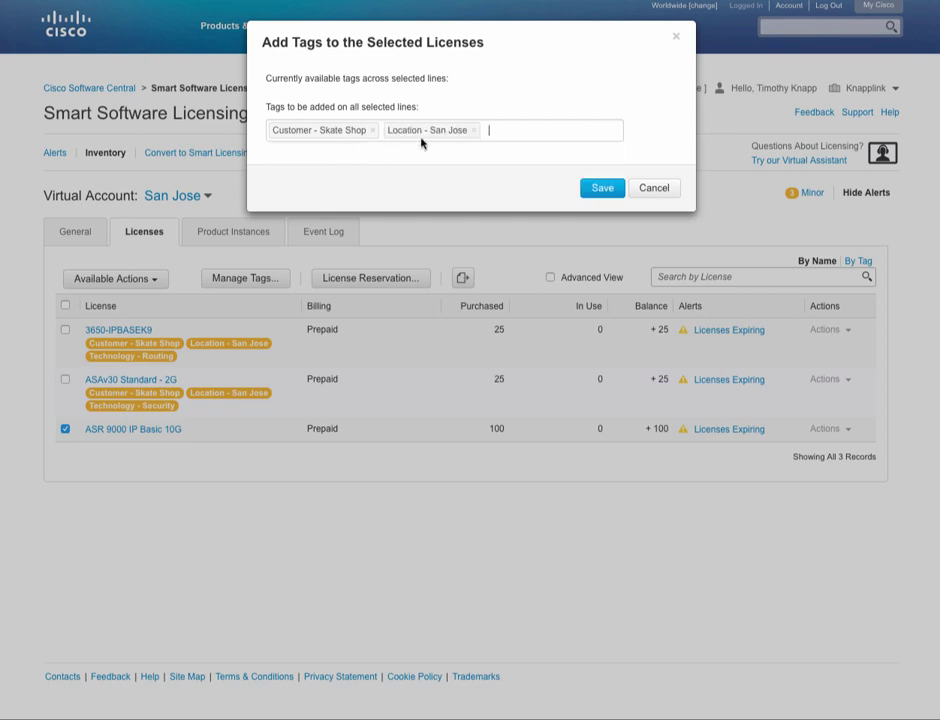
click(502, 127)
click(342, 192)
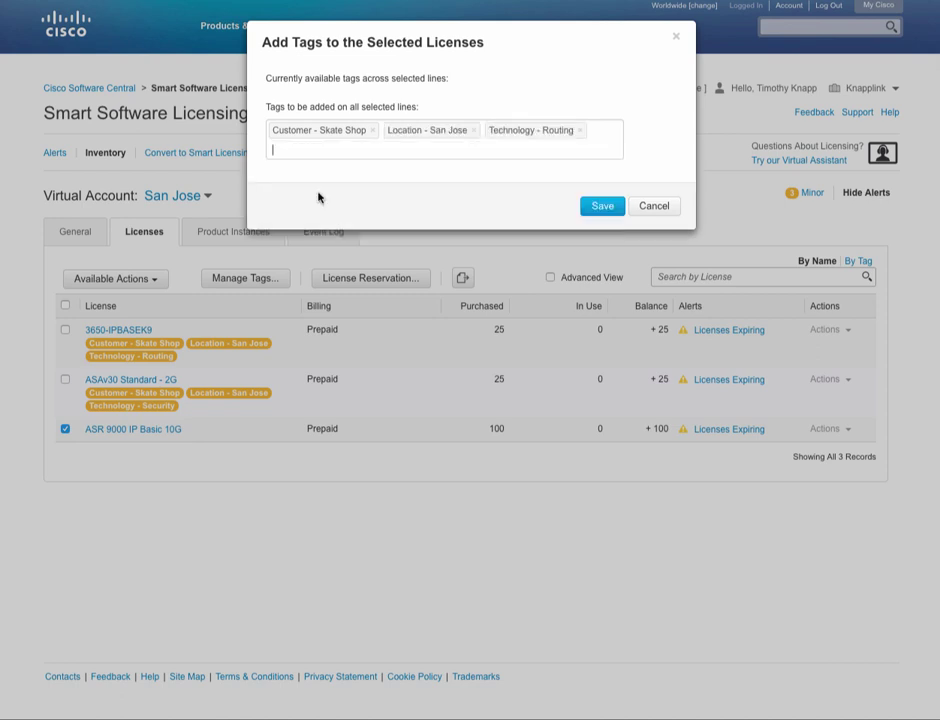
click(603, 207)
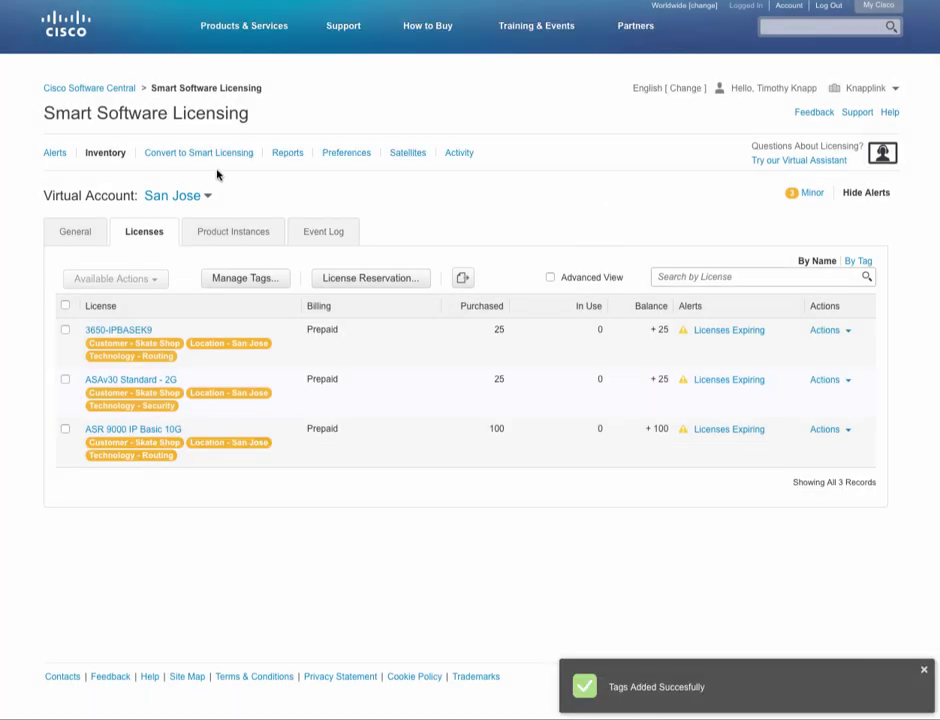
Switch to the Santa Cruz virtual account and start adding license tags to 3650-IPBASEK9
click(198, 196)
click(190, 335)
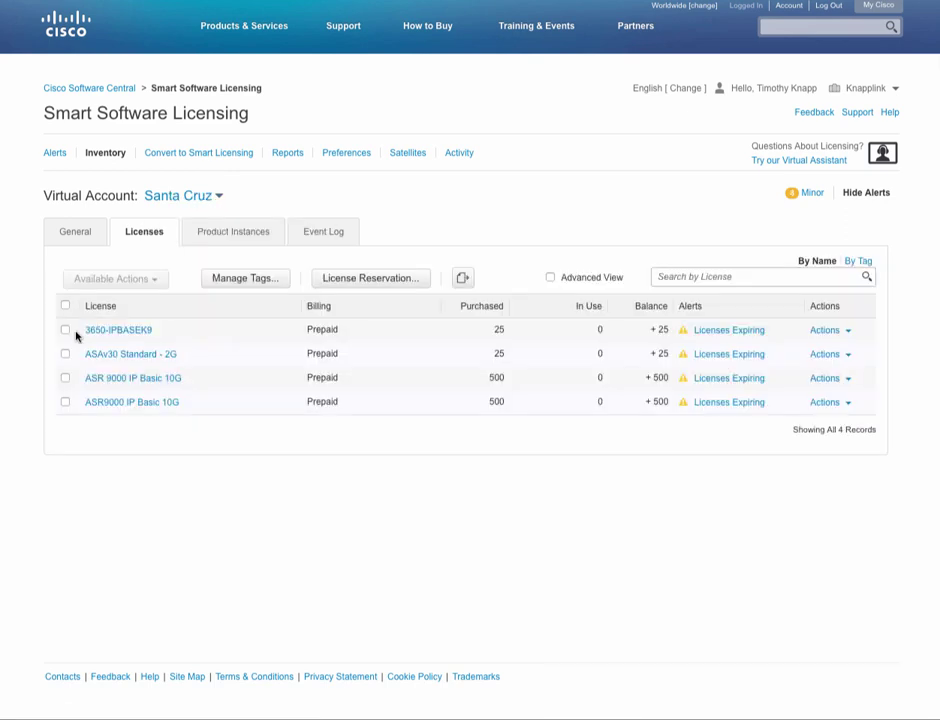
click(65, 330)
click(158, 280)
click(145, 335)
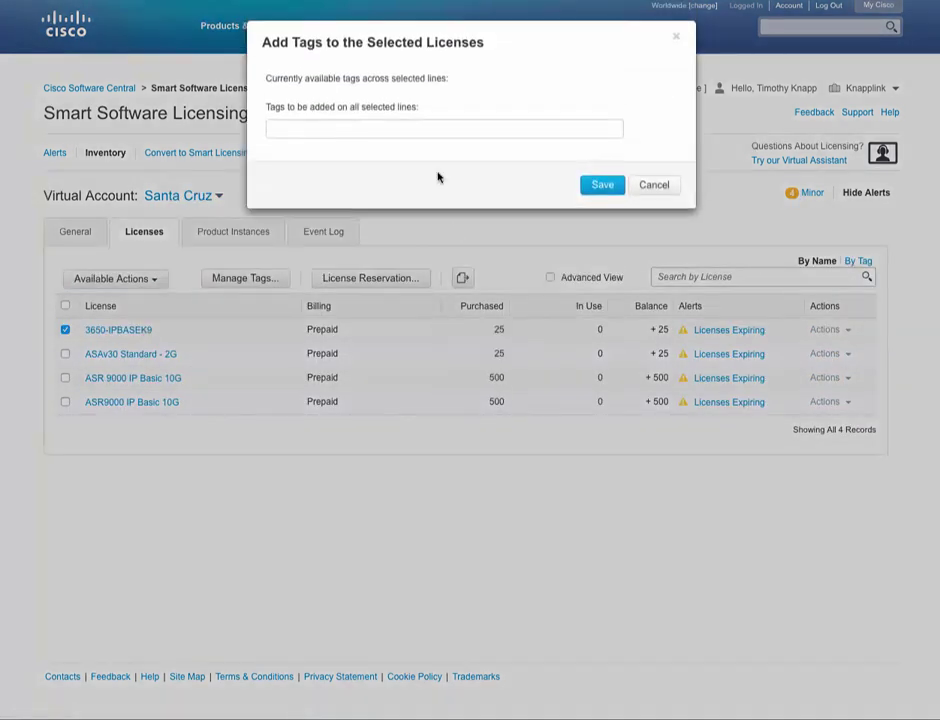
Create and save the tags Customer - Surf Shop, Technology - Routing and Location - Santa Cruz on Santa Cruz's 3650-IPBASEK9 license
click(361, 120)
text(Customer - Surf Shop)
key(Return)
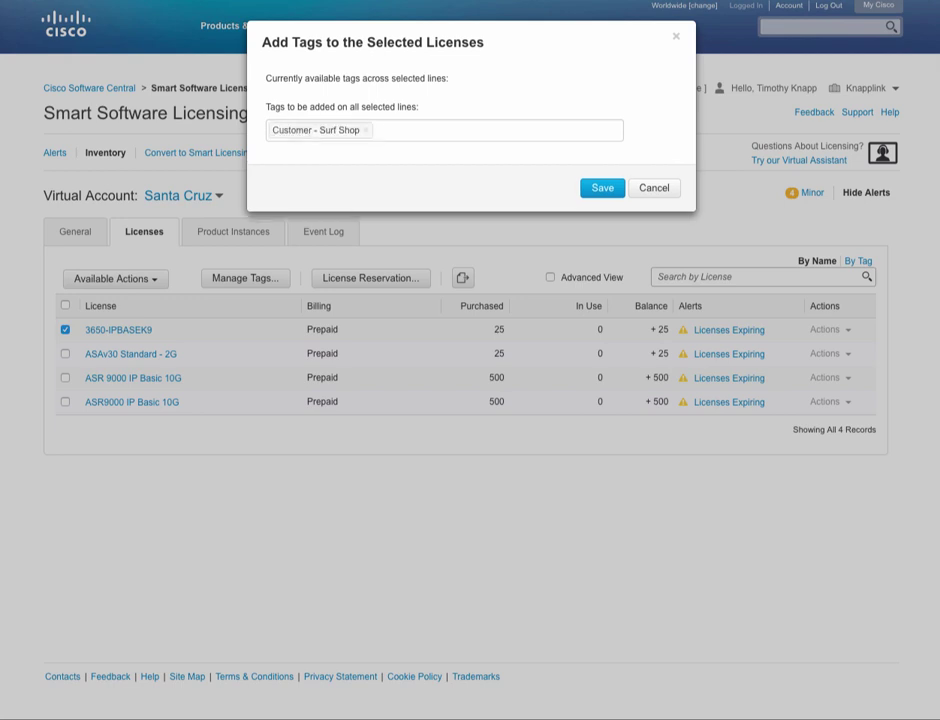
text(Technology - Routing)
key(Return)
text(Location - Santa Cruz)
key(Return)
click(603, 206)
click(624, 292)
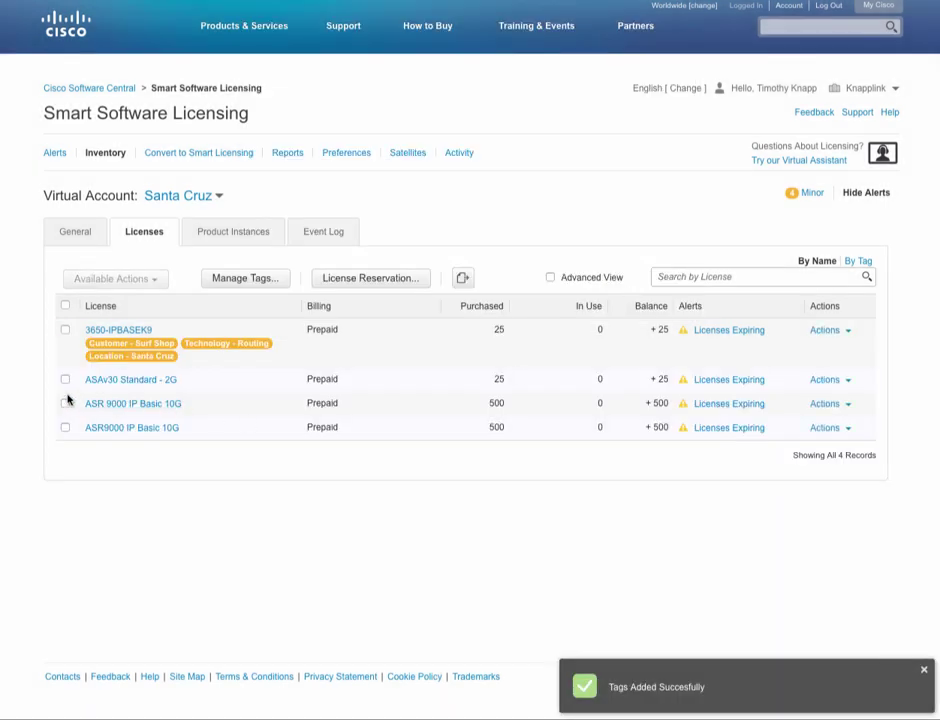
Tag Santa Cruz's ASAv30 Standard - 2G license with Customer - Surf Shop, Location - Santa Cruz and Technology - Routing, and save
click(64, 380)
click(140, 282)
click(132, 335)
click(324, 128)
click(319, 151)
click(405, 130)
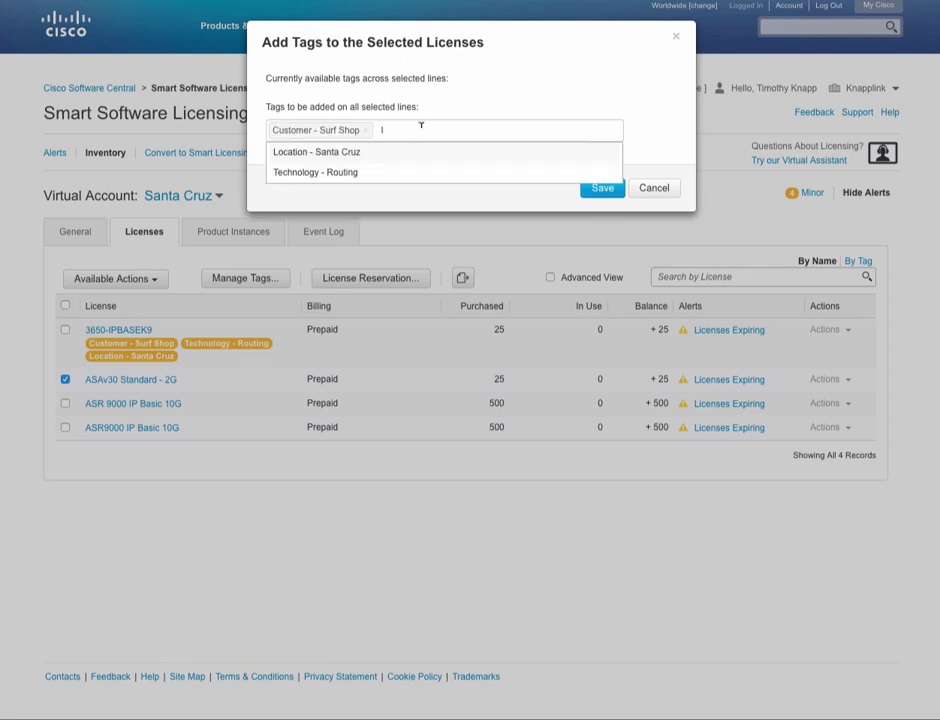
click(346, 159)
click(418, 140)
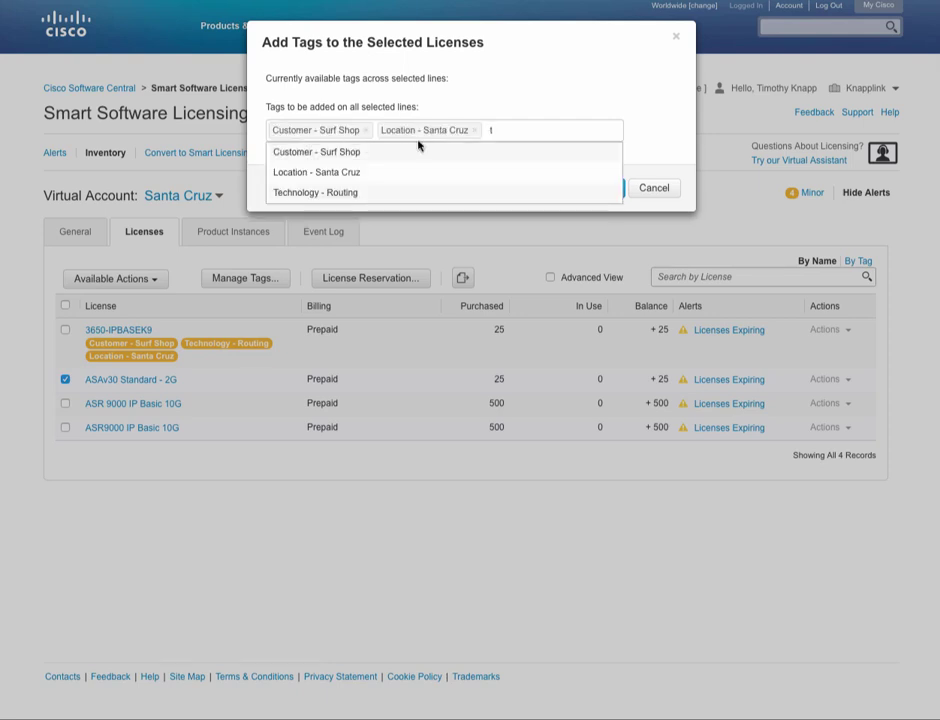
click(310, 193)
click(600, 205)
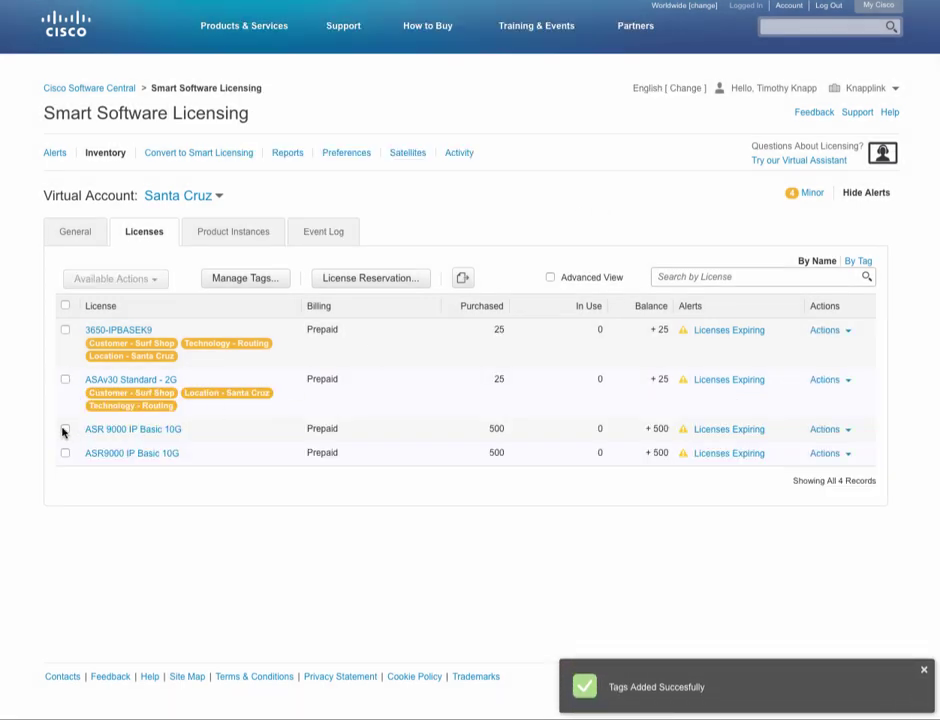
Remove the Technology - Routing tag from Santa Cruz's ASAv30 Standard - 2G license
click(65, 379)
click(155, 281)
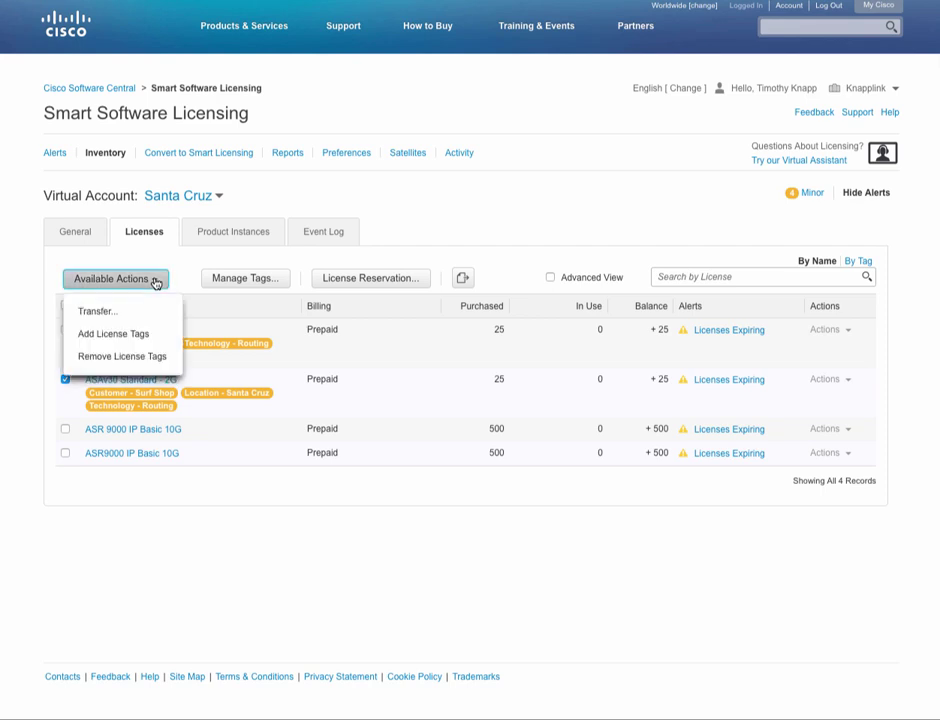
click(152, 357)
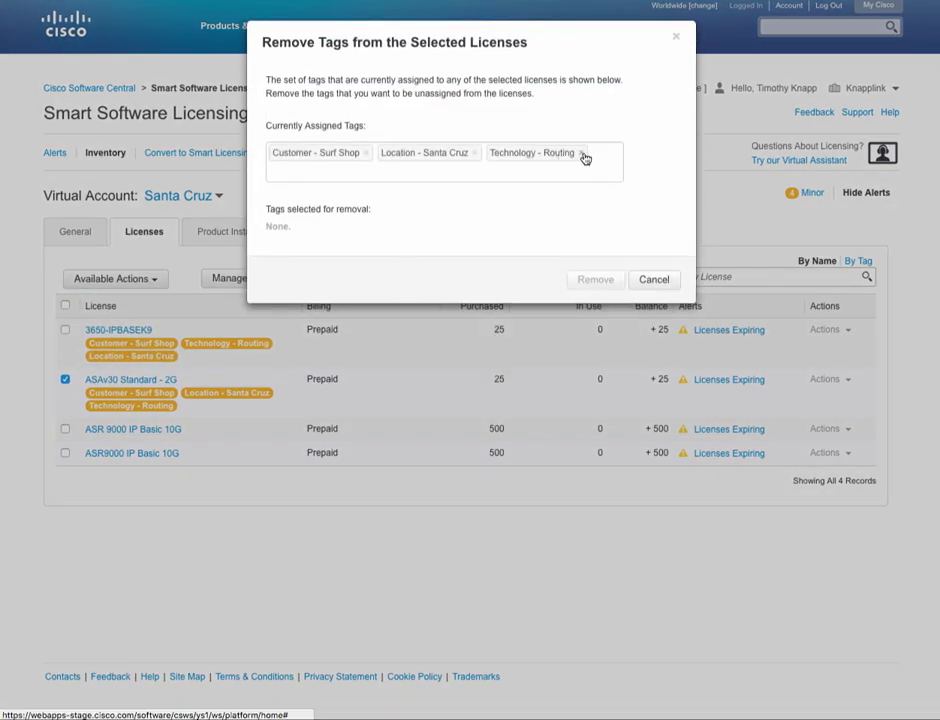
click(582, 153)
click(598, 261)
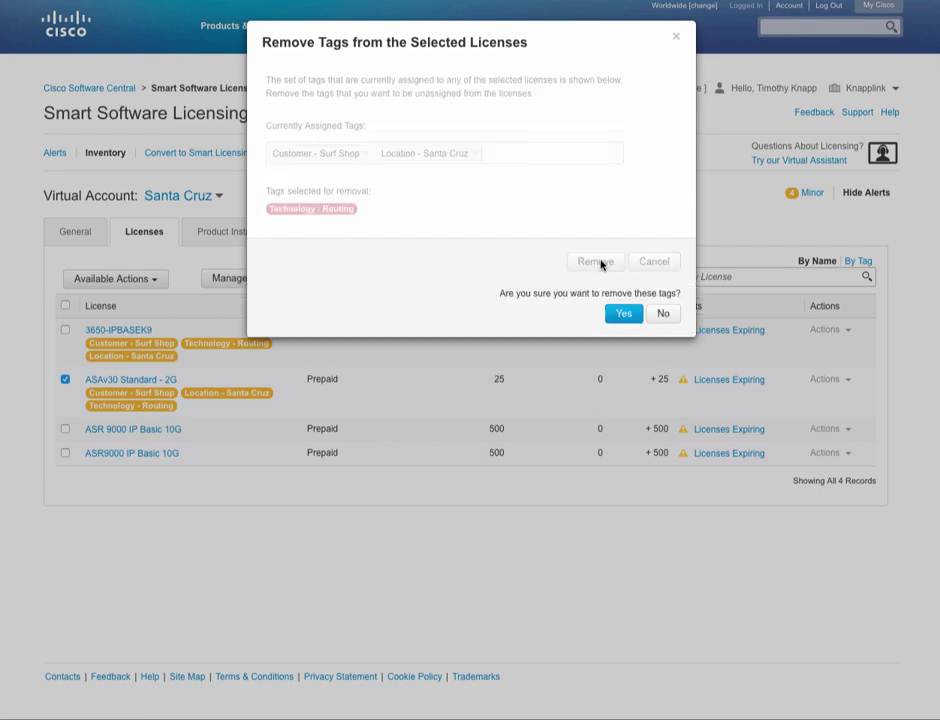
click(620, 315)
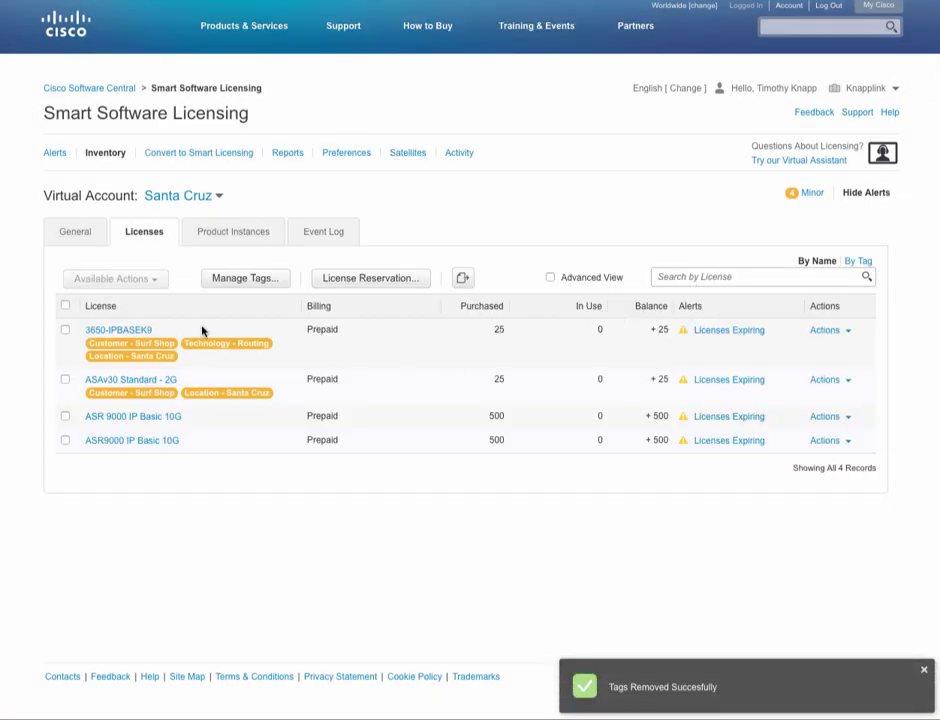
Add and save the new tag Technology - Security on Santa Cruz's ASAv30 Standard - 2G license
click(66, 380)
click(125, 278)
click(130, 334)
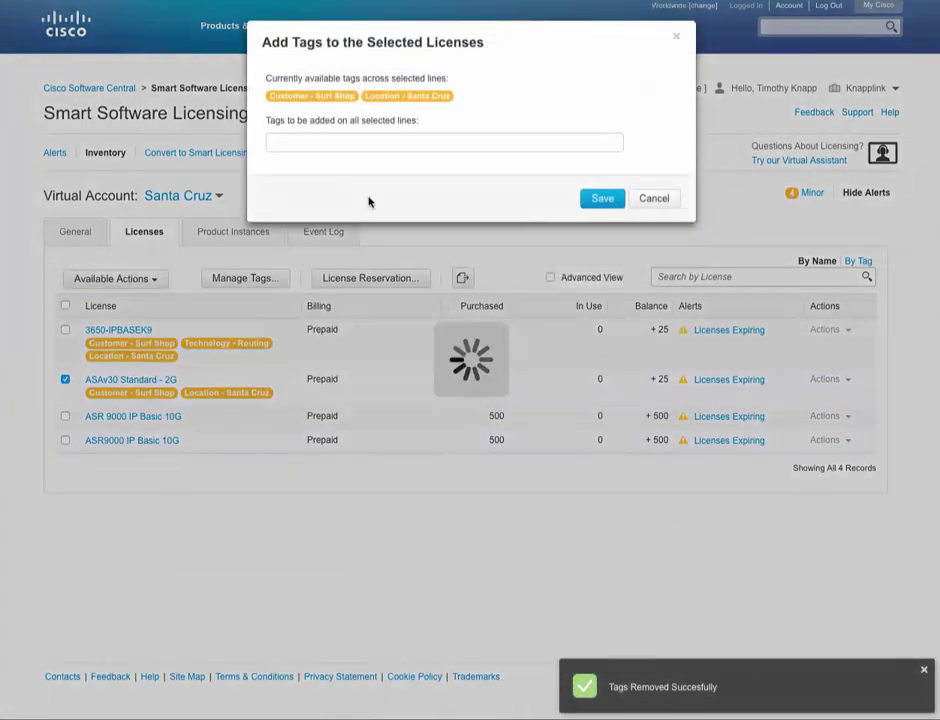
click(361, 143)
text(Technology)
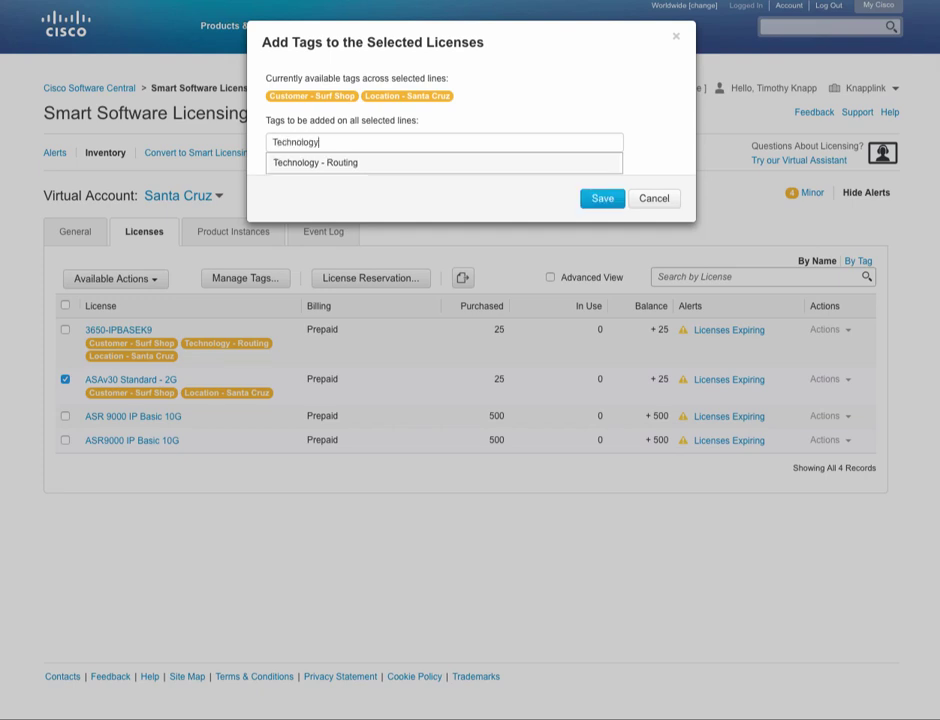
text( - Security)
key(Return)
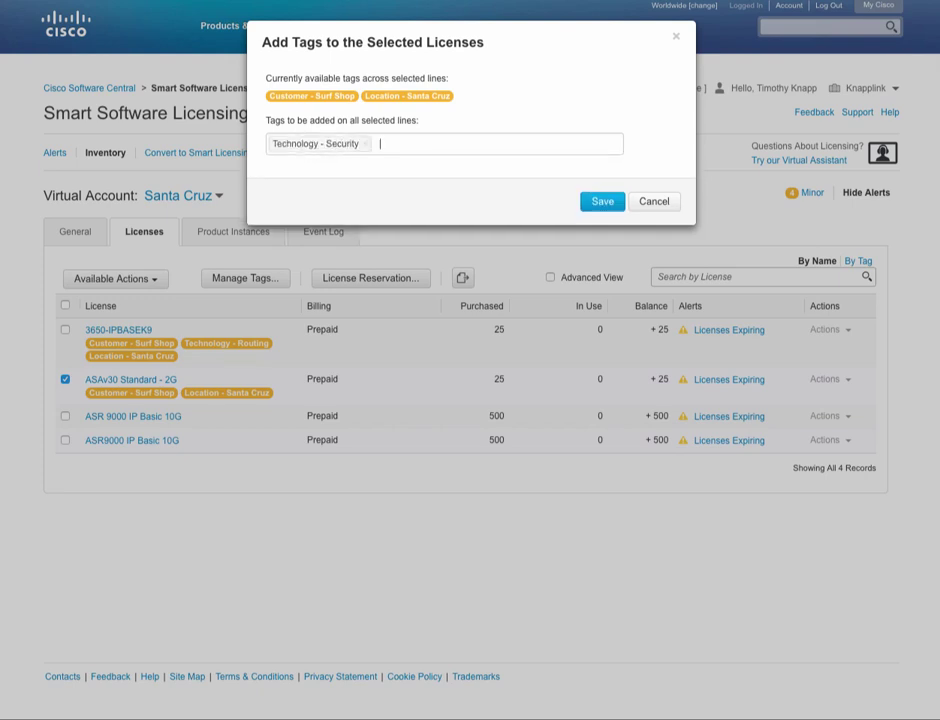
click(602, 199)
click(623, 288)
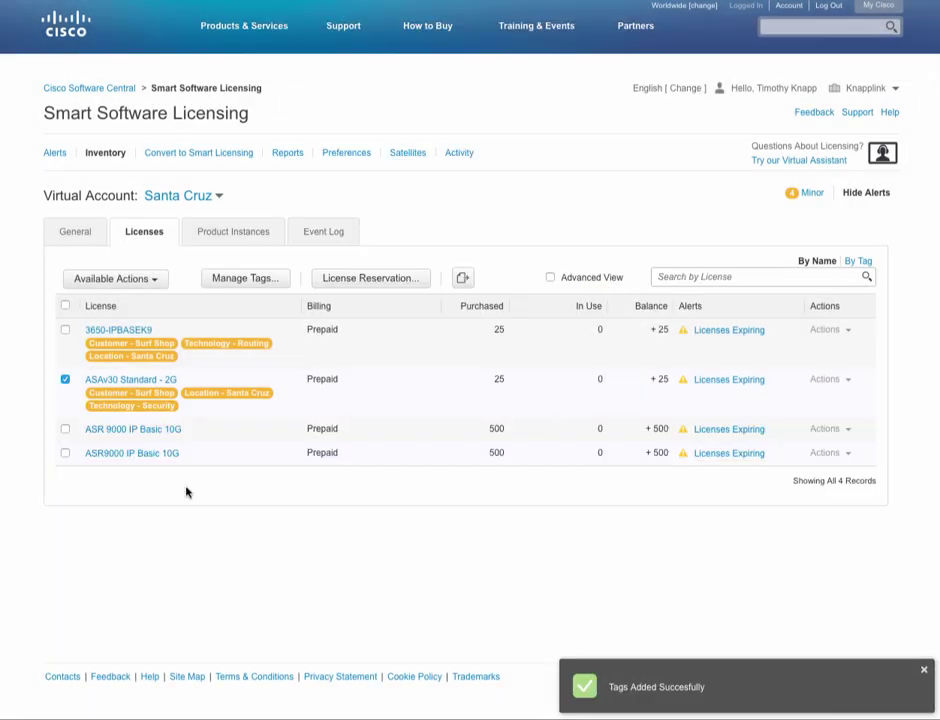
Tag both ASR 9000 IP Basic 10G and ASR9000 IP Basic 10G with Customer - Surf Shop, Location - Santa Cruz and Technology - Routing, and save
click(65, 429)
click(65, 453)
click(110, 280)
click(111, 340)
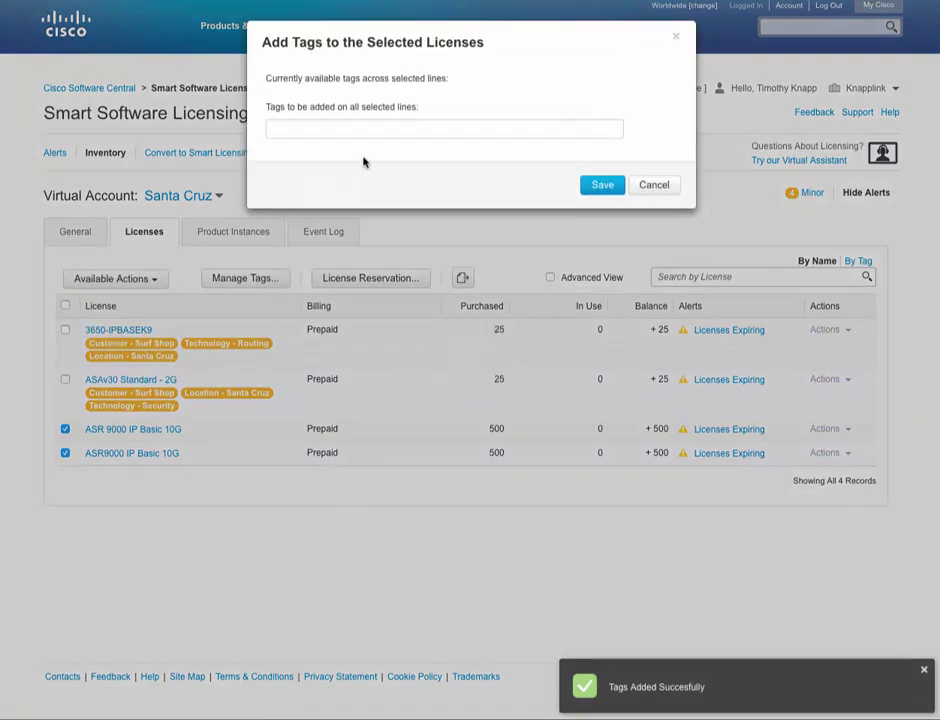
text(c)
click(334, 153)
text(l)
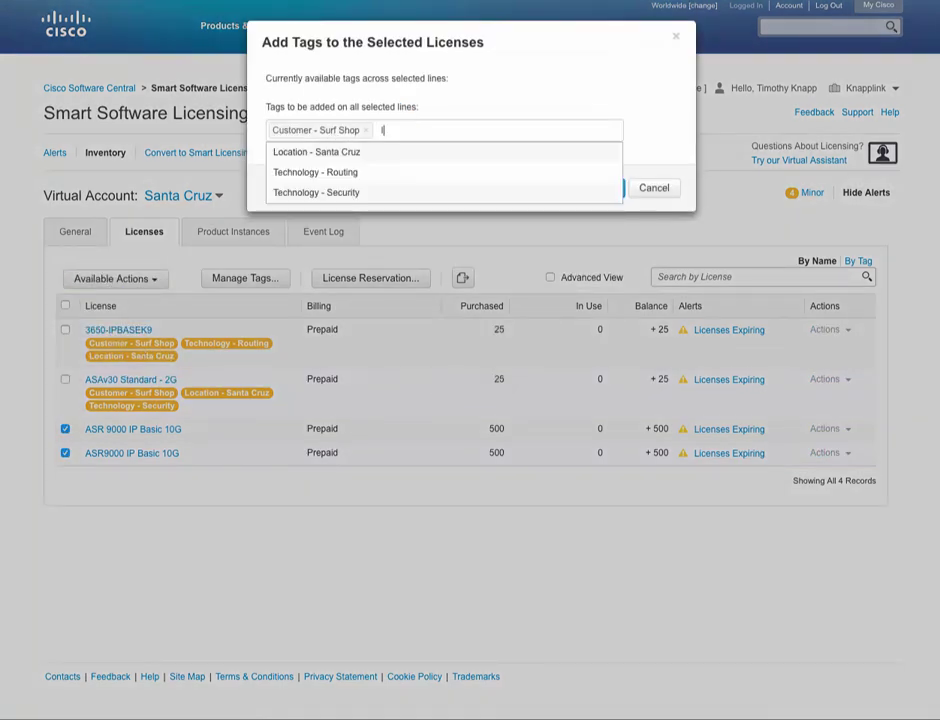
click(367, 155)
text(t)
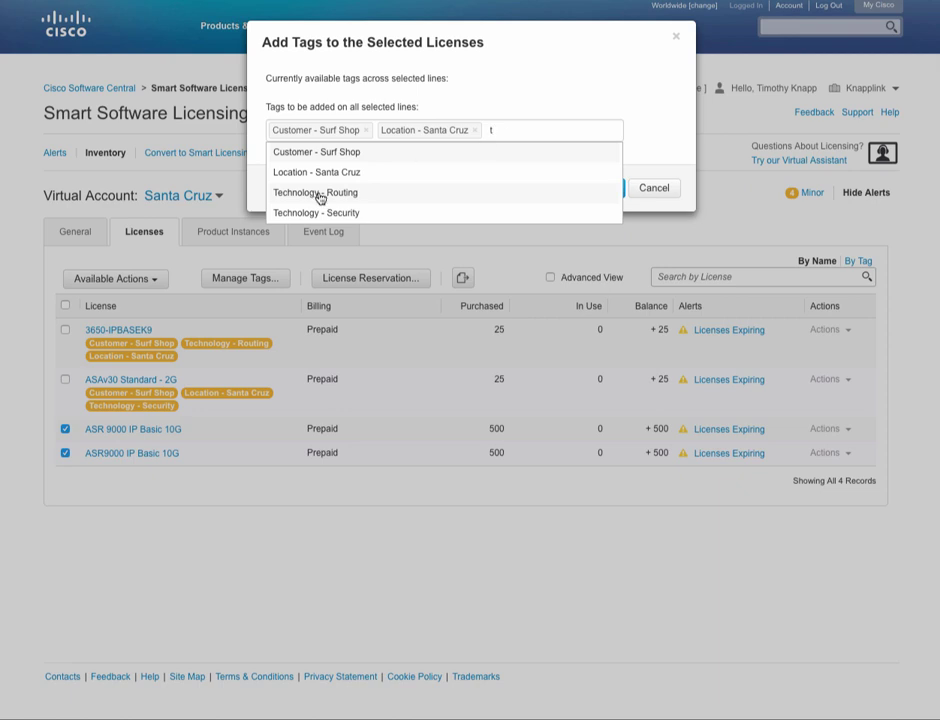
click(290, 194)
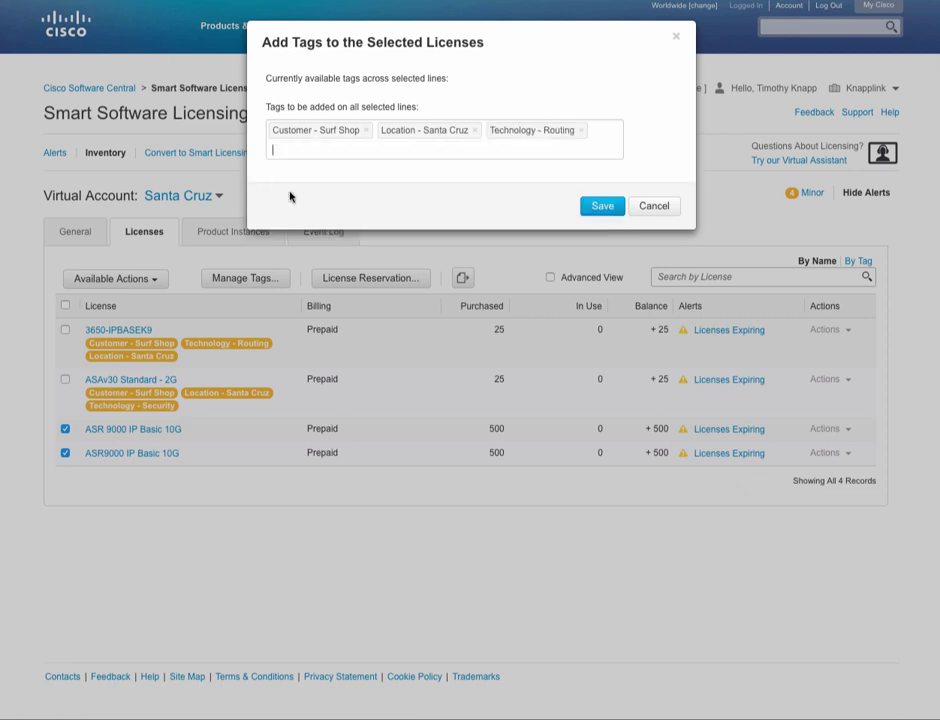
click(602, 207)
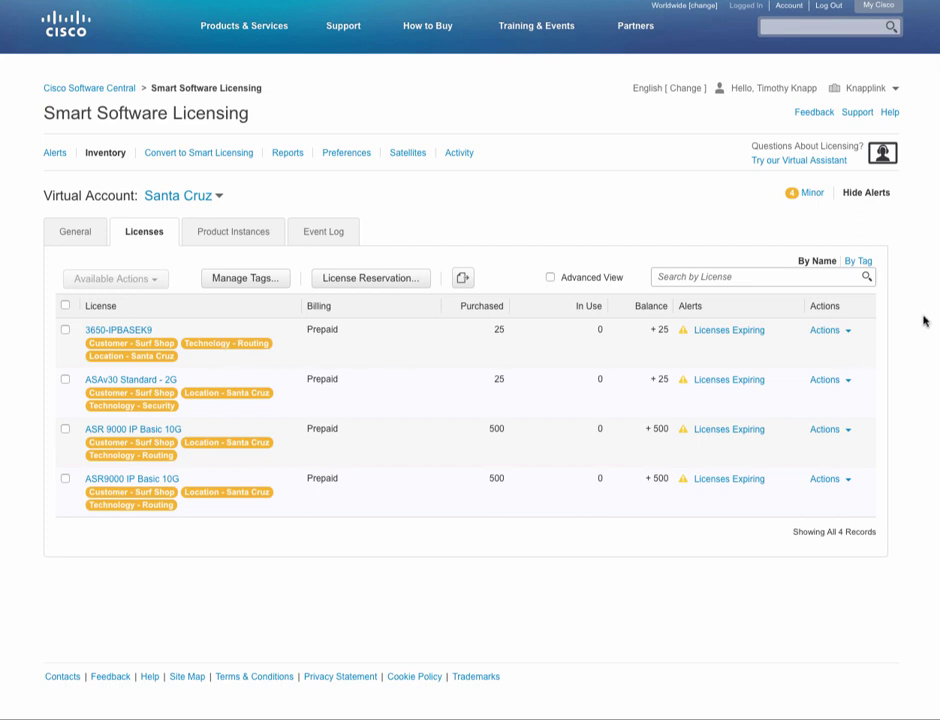
Filter the Santa Cruz licenses by the tag Technology - Security
click(859, 263)
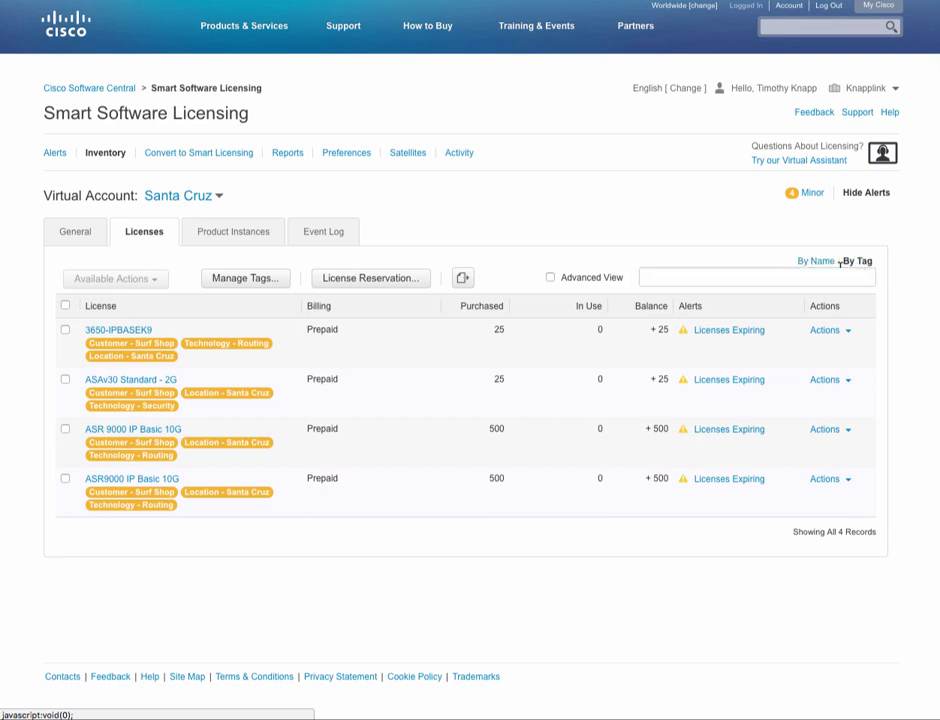
click(751, 275)
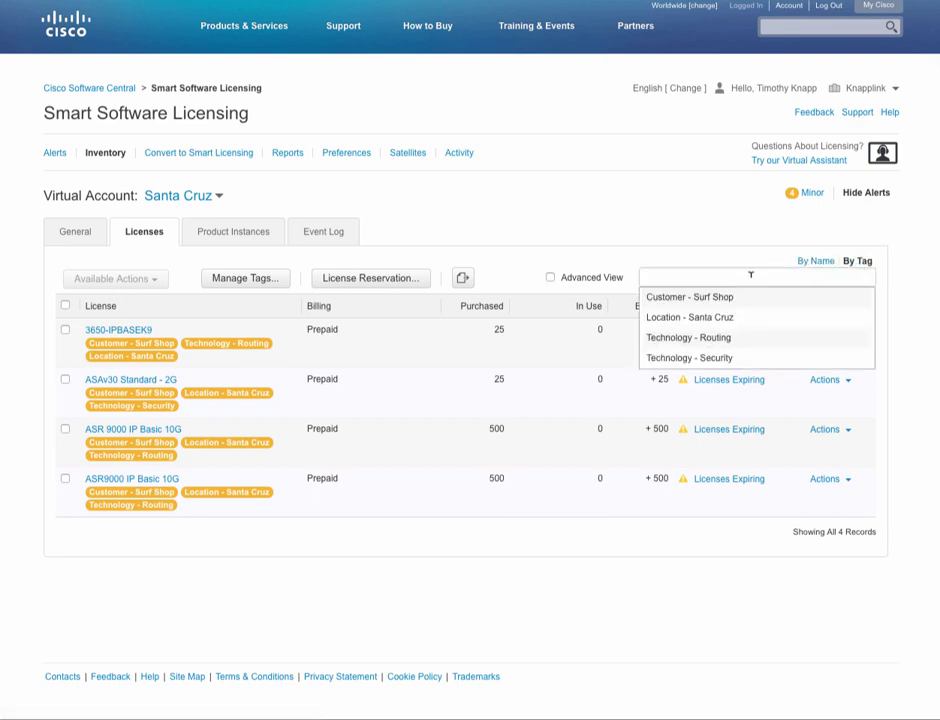
click(711, 360)
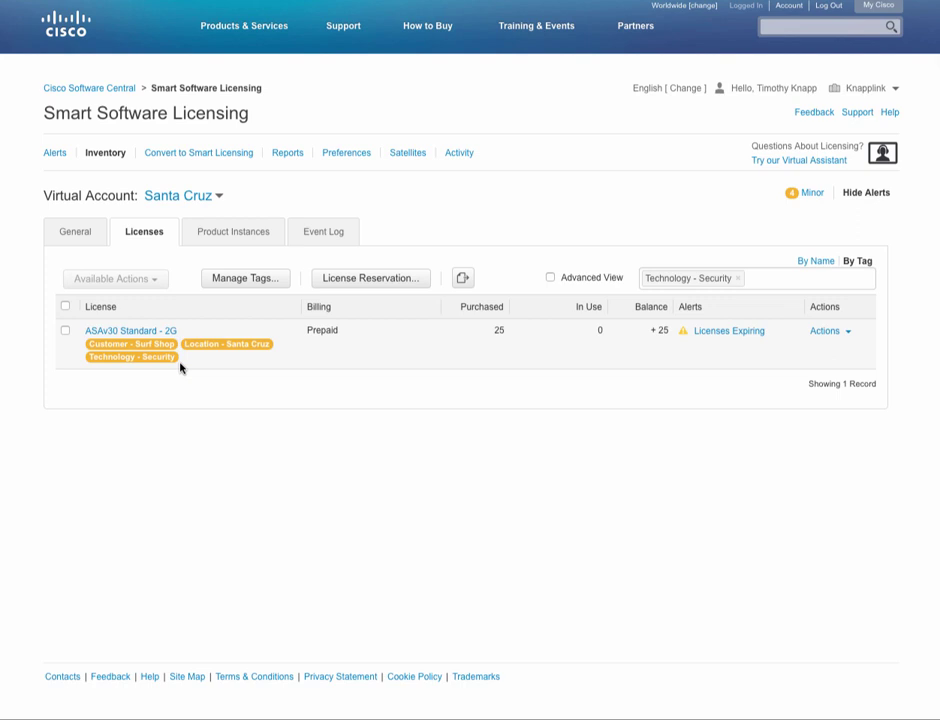
Look at the list of virtual accounts and return to the Cisco Software Central home page
click(218, 199)
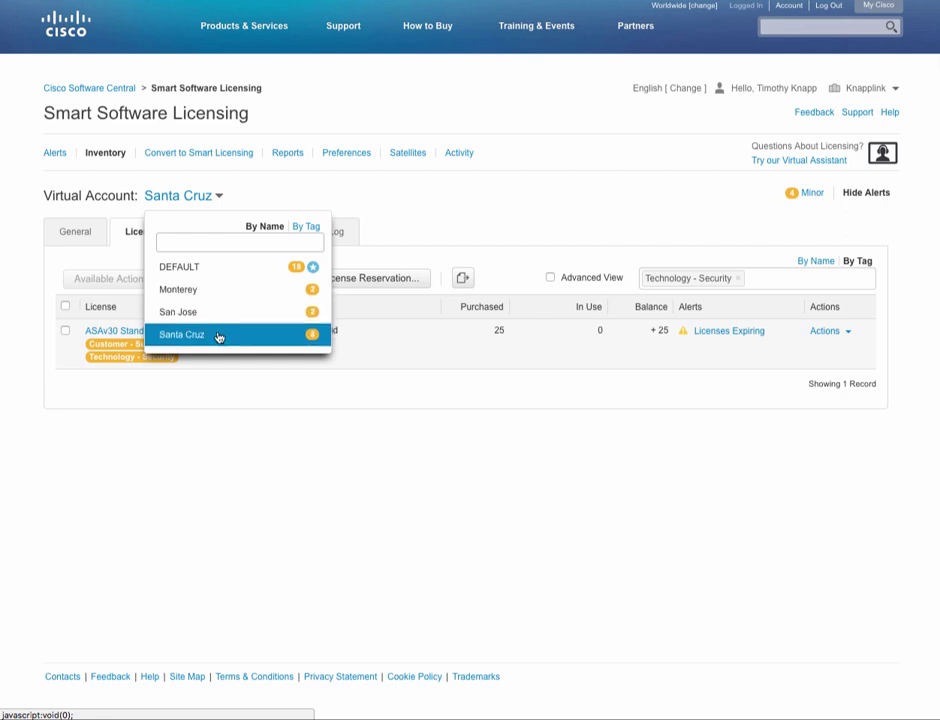
click(149, 440)
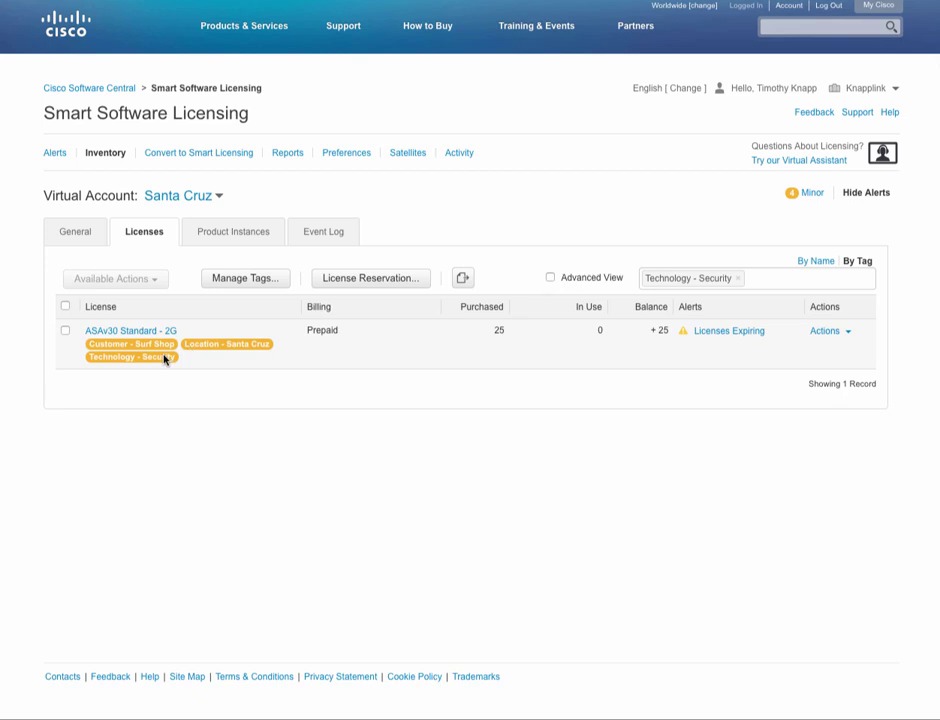
click(96, 88)
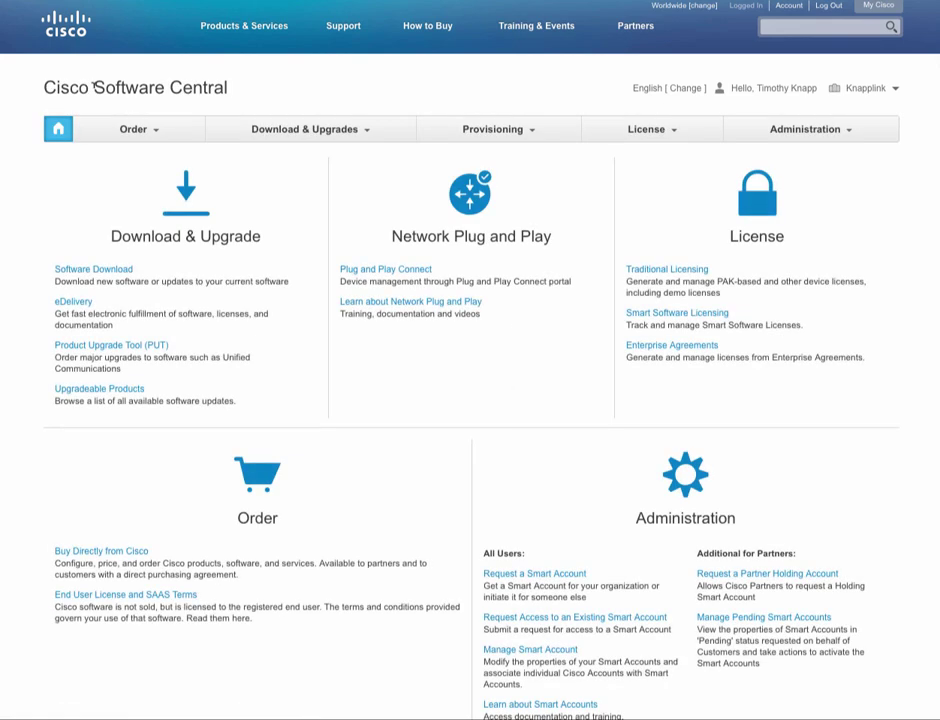